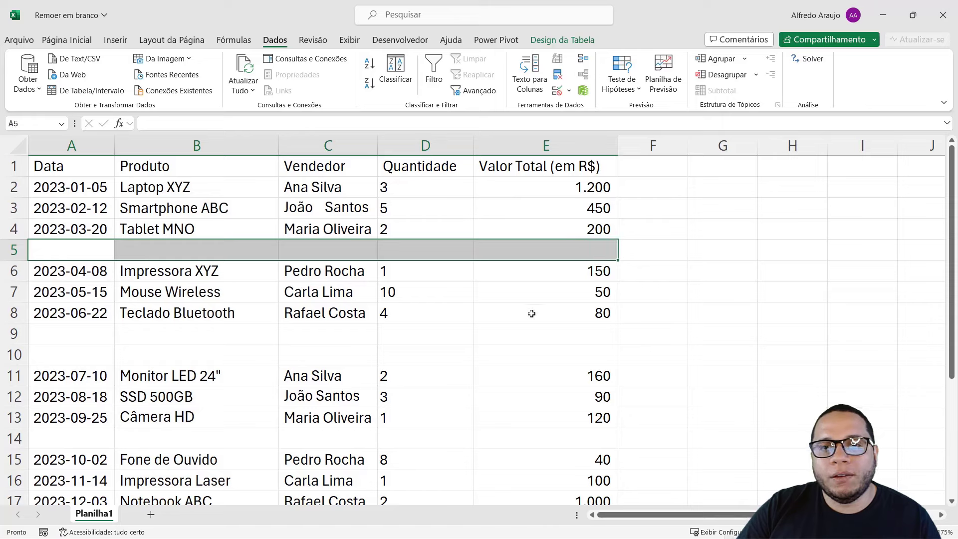
Step: Examine the sales table for blank rows, checking rows 5, 9, 10 and 14 and the remaining records below
drag(574, 333, 38, 359)
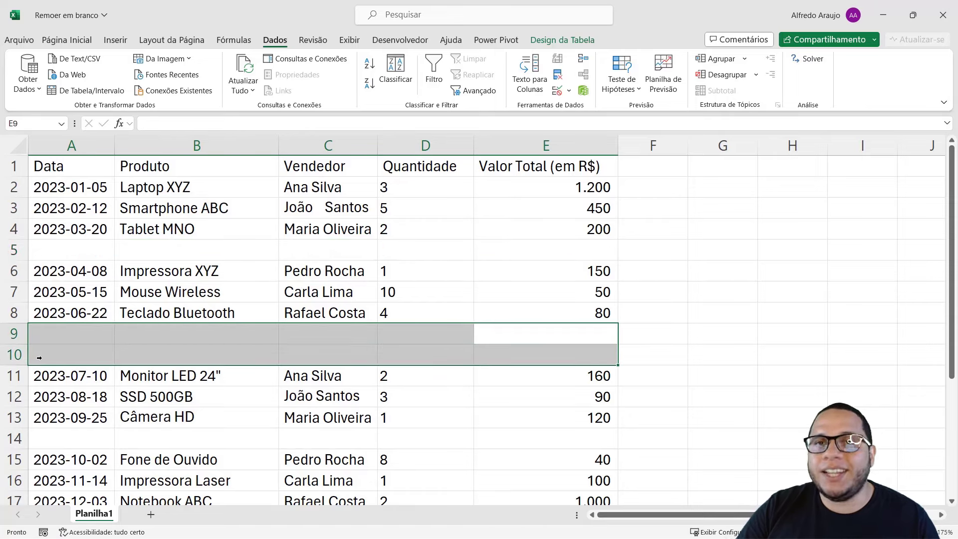
click(184, 349)
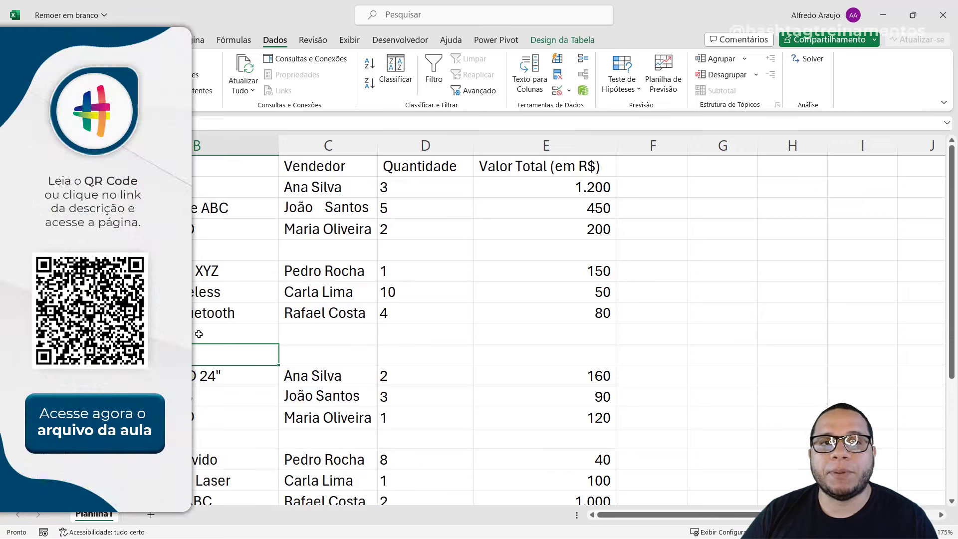
click(174, 271)
click(174, 209)
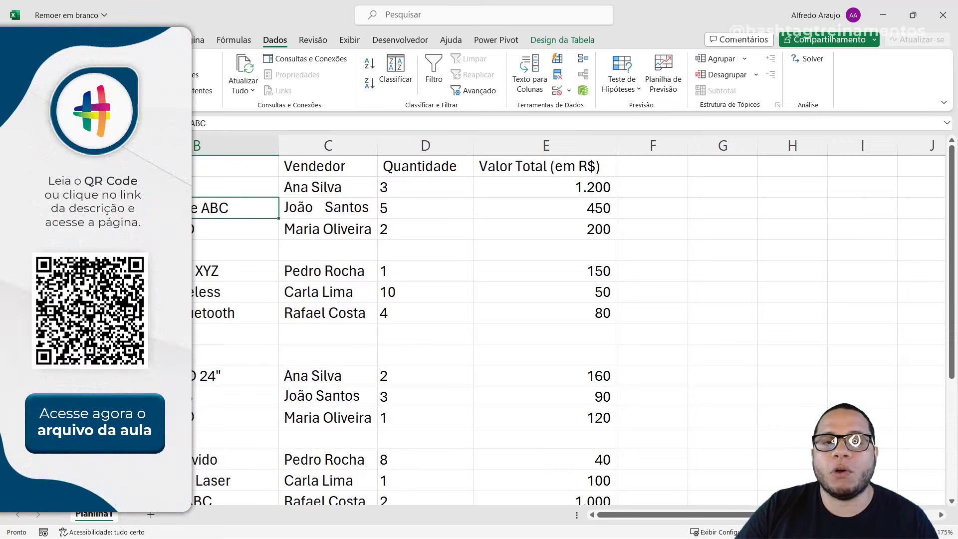
drag(83, 270, 504, 249)
scroll(204, 261, down, 4)
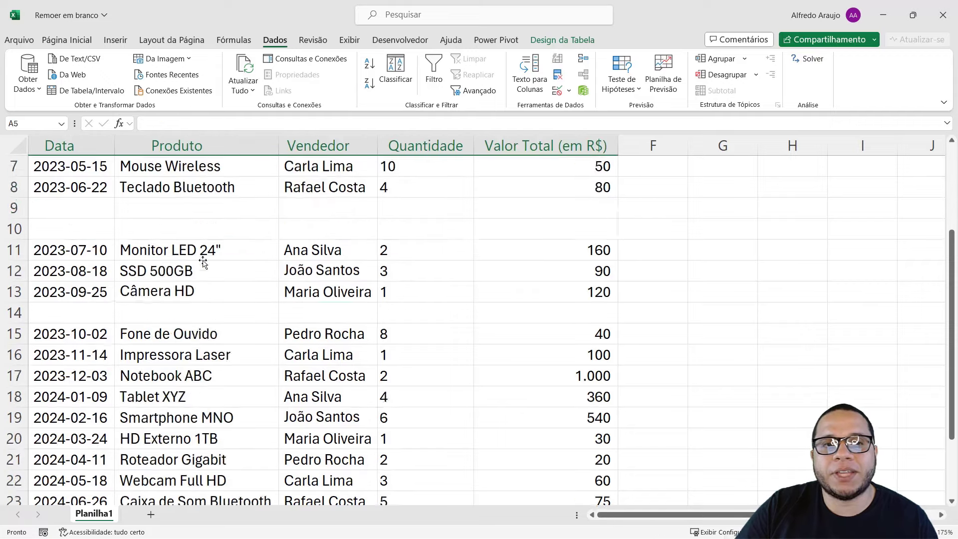
scroll(194, 264, up, 4)
drag(86, 252, 549, 251)
drag(553, 326, 109, 357)
click(77, 444)
drag(144, 443, 524, 443)
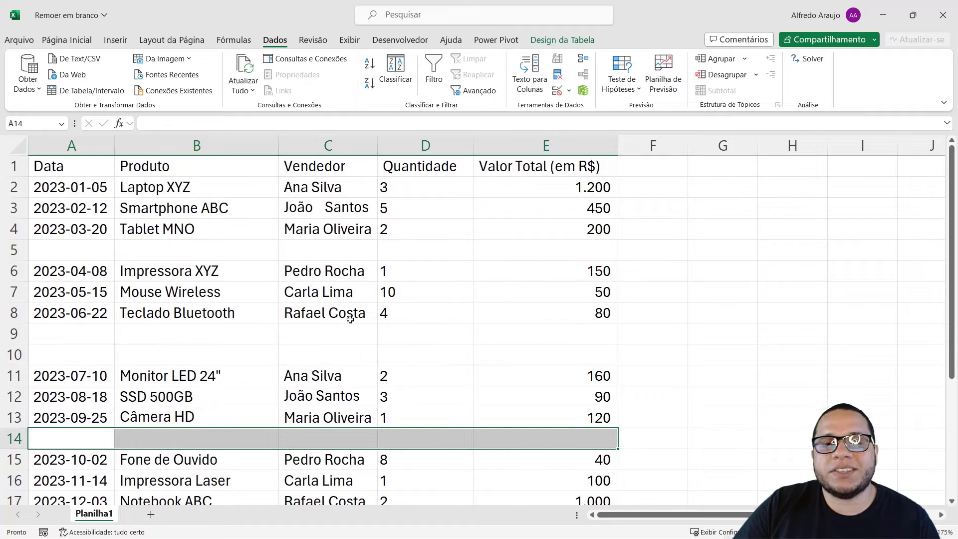
scroll(152, 284, down, 3)
scroll(152, 285, down, 3)
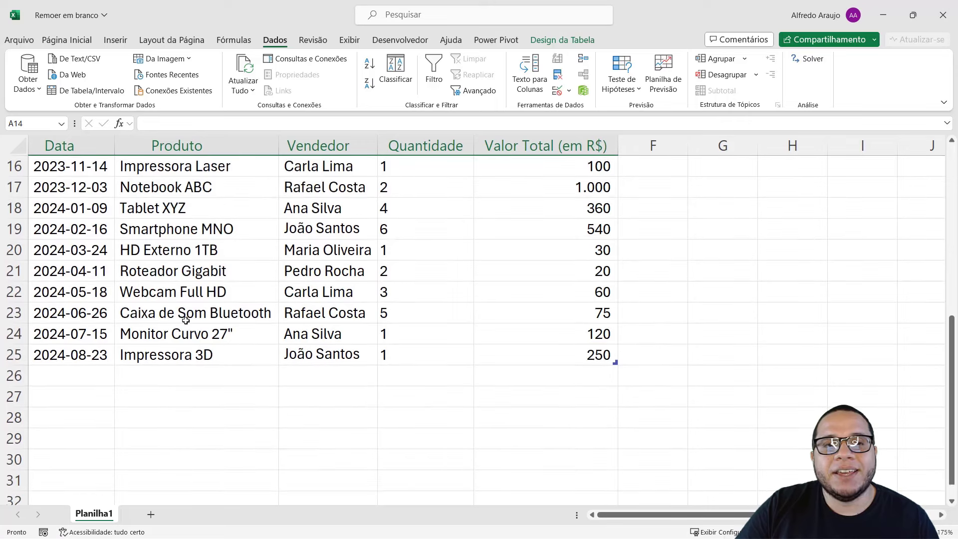
scroll(182, 316, up, 5)
click(170, 305)
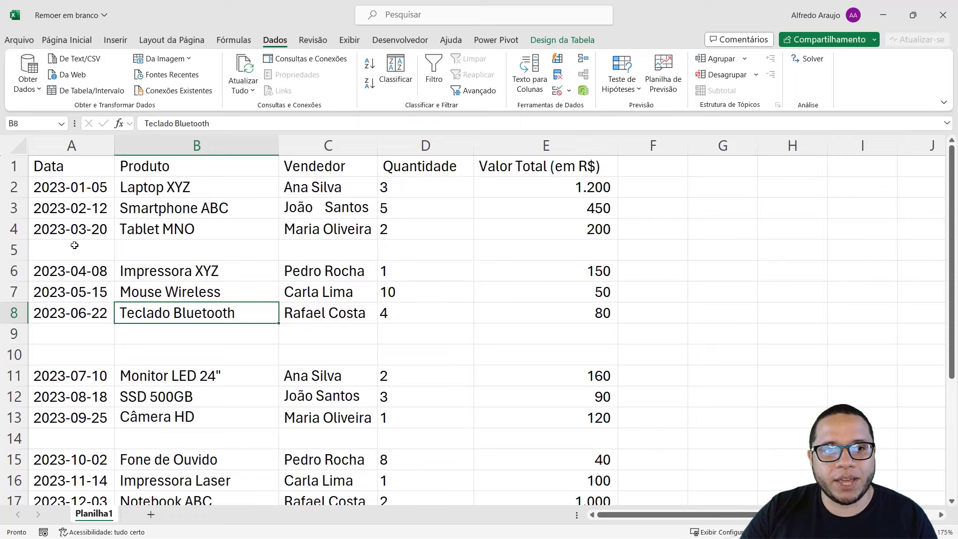
Step: Delete the blank row 5 between the Tablet MNO and Impressora XYZ records
click(19, 249)
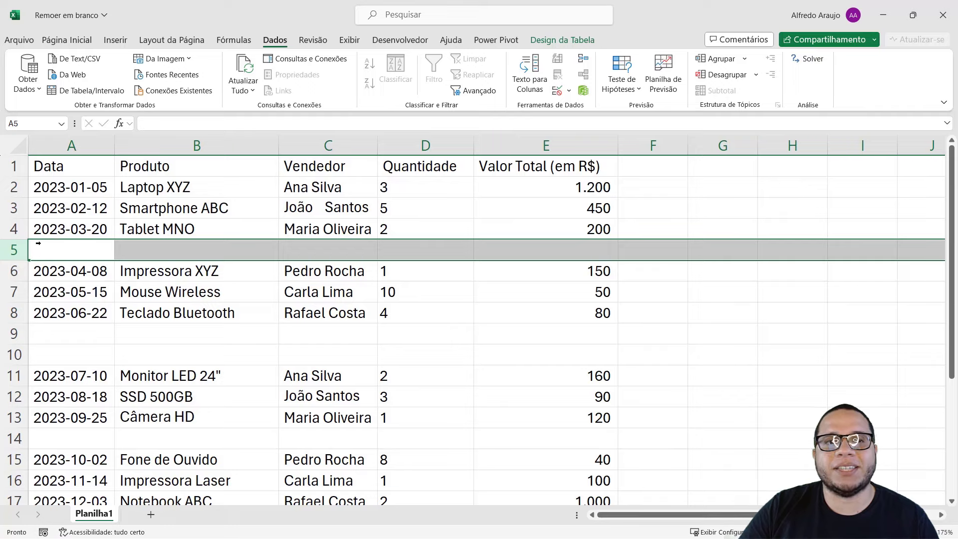
click(79, 288)
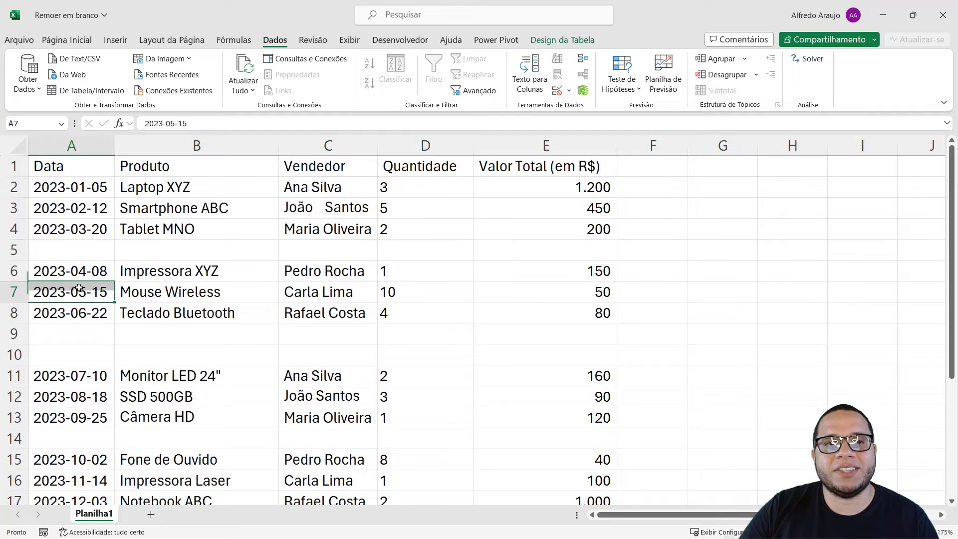
right_click(14, 251)
click(79, 394)
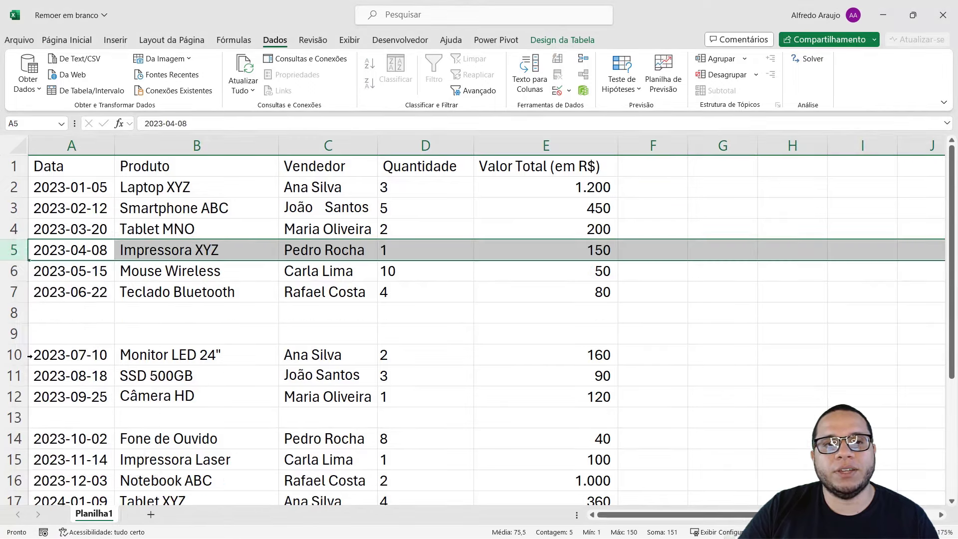
Step: Delete the two consecutive blank rows 8 and 9 below the Teclado Bluetooth record
drag(14, 313, 14, 333)
right_click(13, 335)
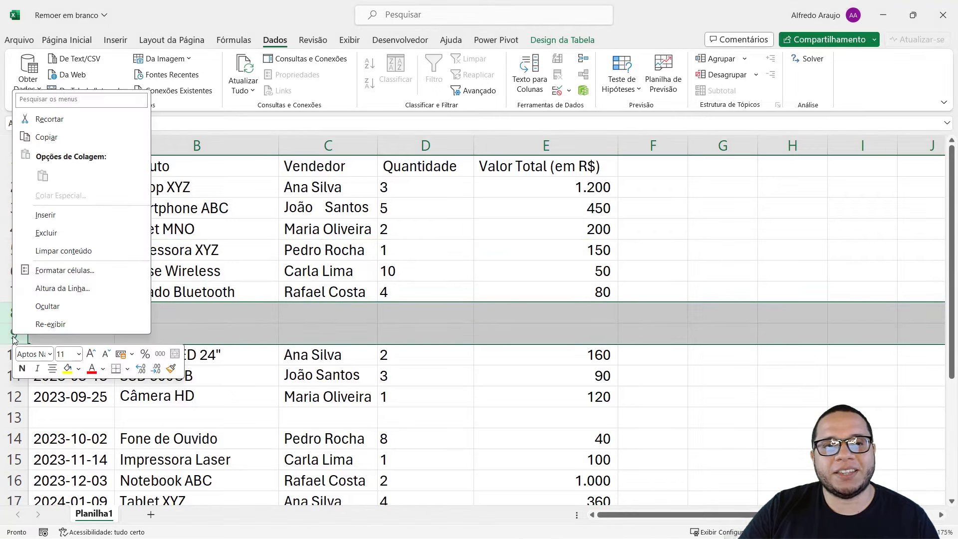
click(45, 232)
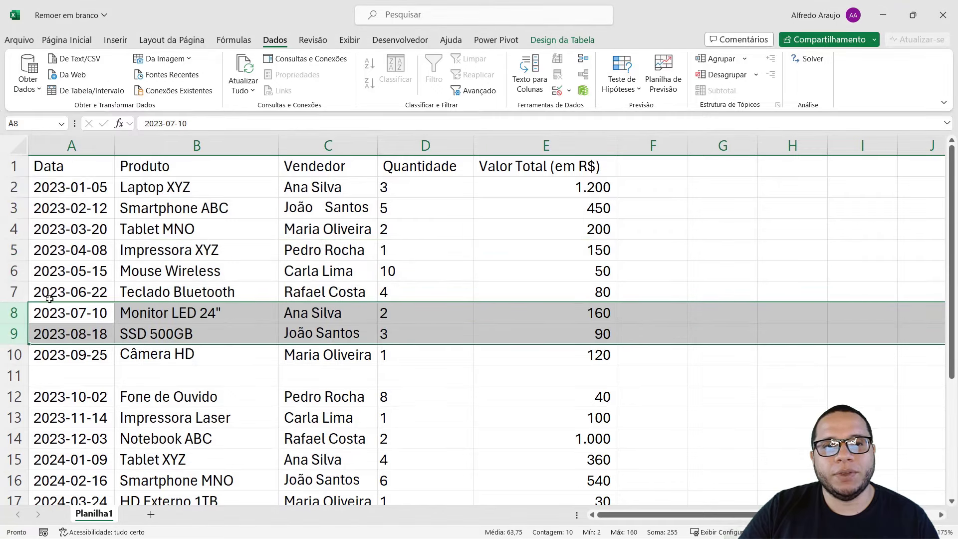
Step: Delete the blank row 11 below the Câmera HD record
click(20, 376)
right_click(20, 377)
click(60, 276)
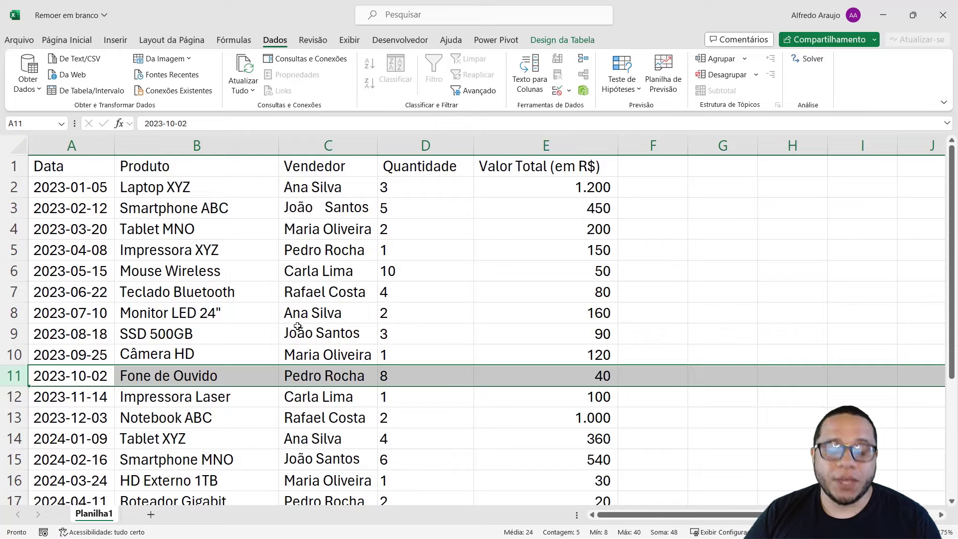
Step: Undo the three manual deletions of blank rows
key(ctrl+z)
key(ctrl+z)
key(ctrl+z)
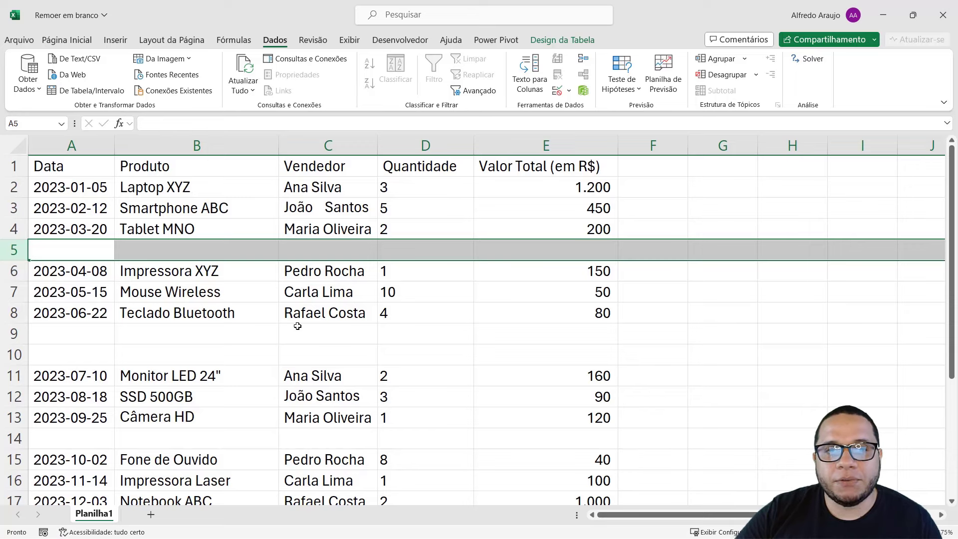
Step: Select the table's blank cells with Go To Special (Em branco) and delete their rows, then undo the deletion
click(297, 326)
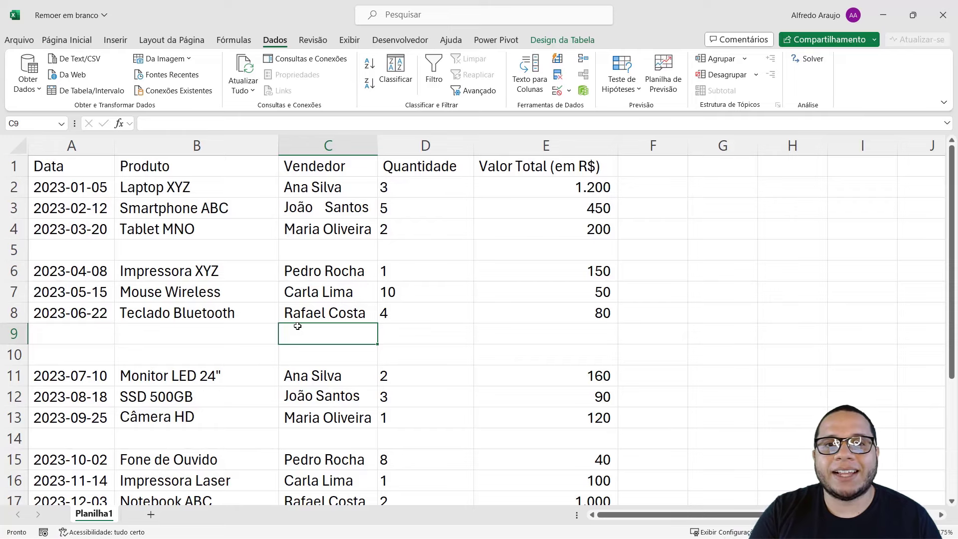
key(ctrl+g)
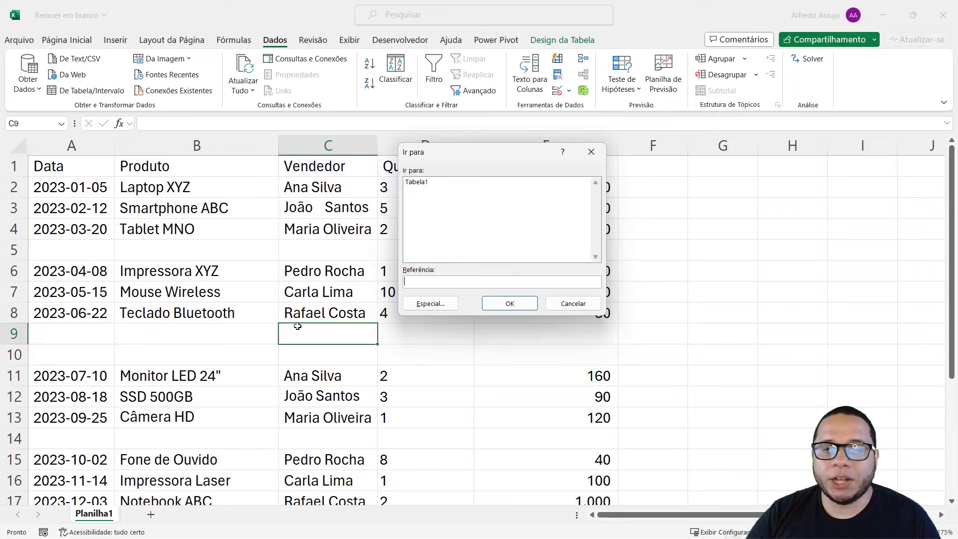
click(439, 307)
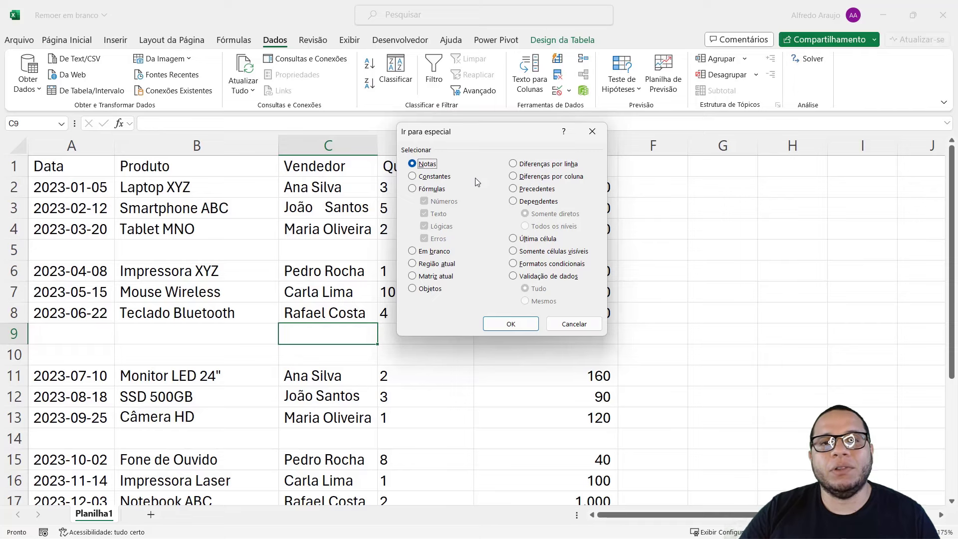
click(438, 252)
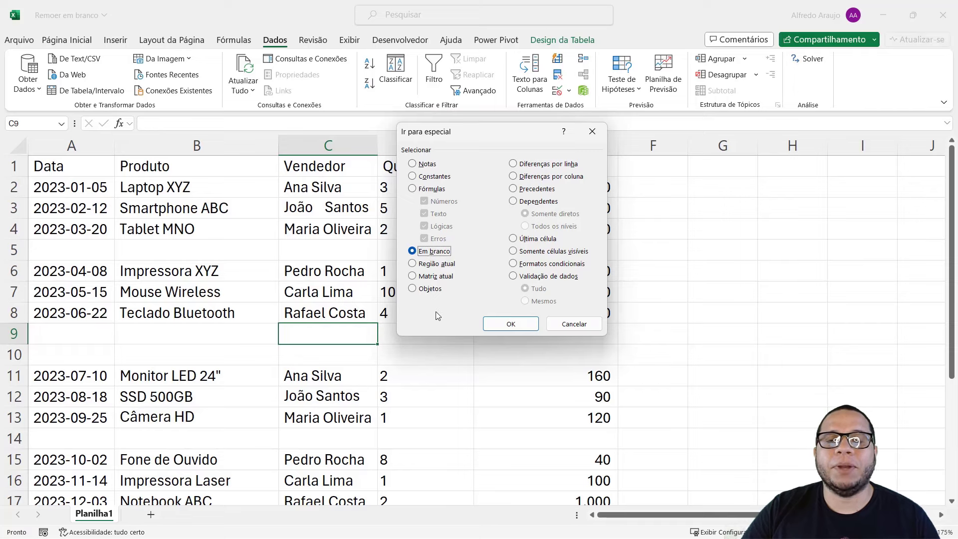
click(507, 325)
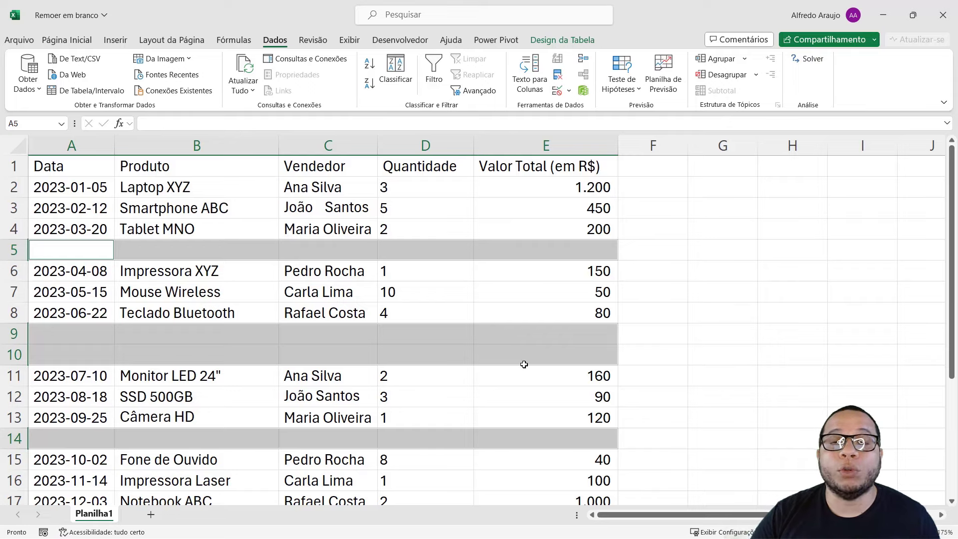
key(ctrl+minus)
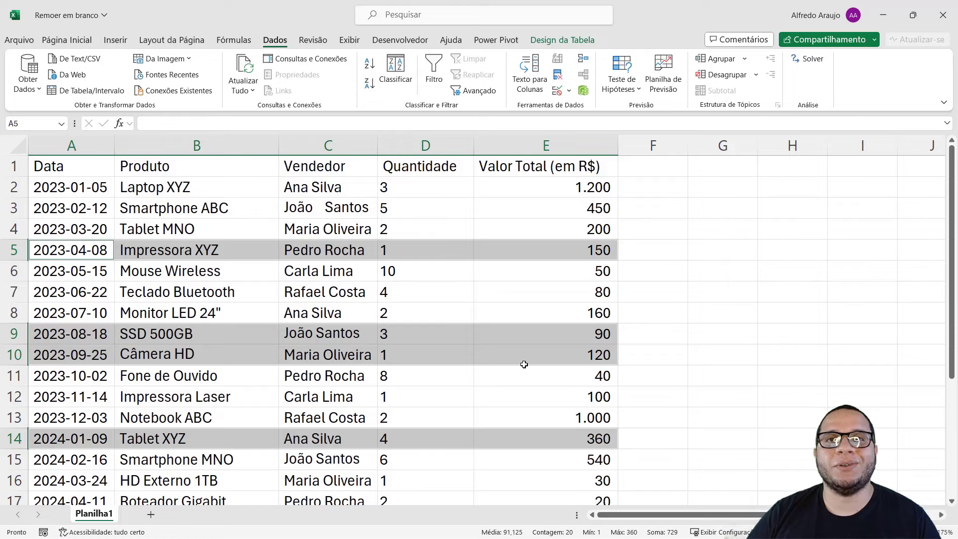
key(ctrl+z)
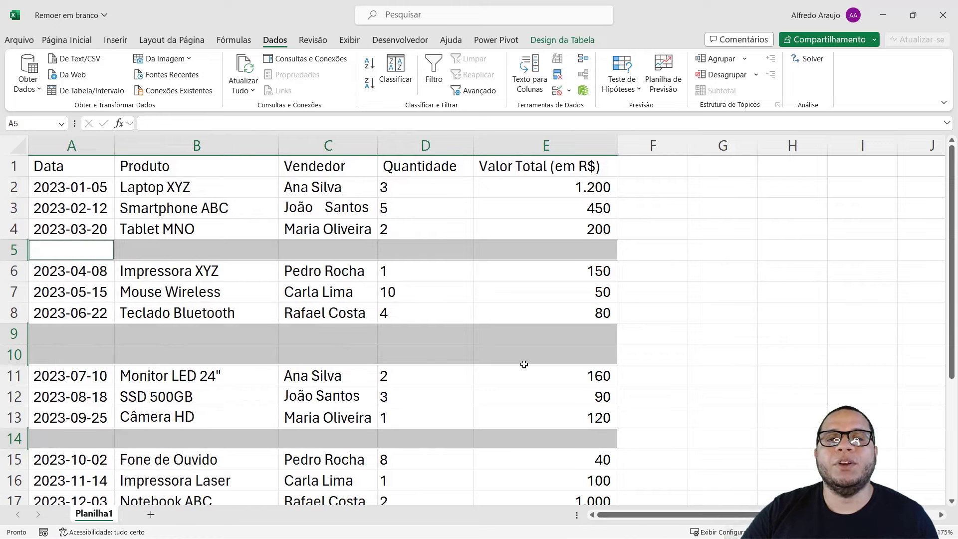
Step: Starting from cell D2, use Go To Special with Em branco to select the blank cells again and delete their rows
click(428, 189)
key(ctrl+g)
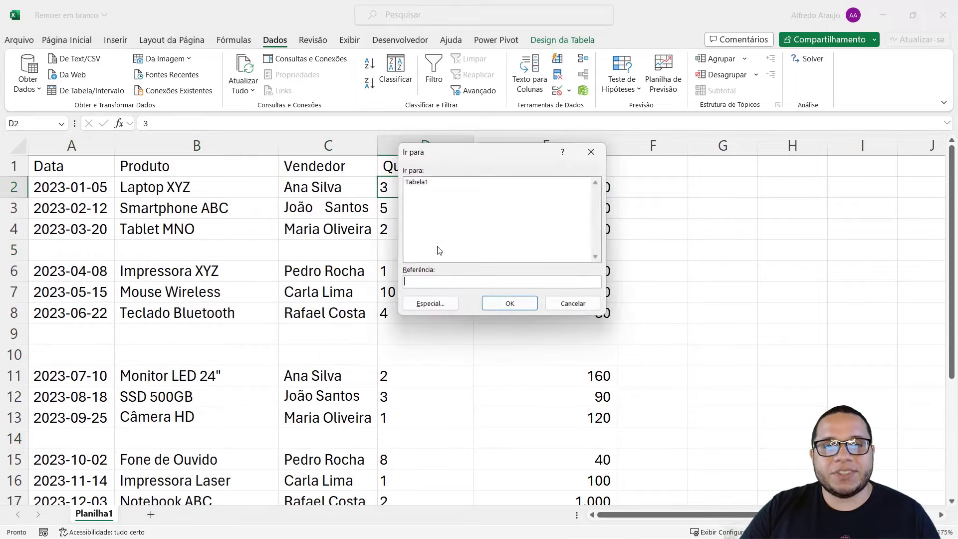
click(422, 304)
click(438, 252)
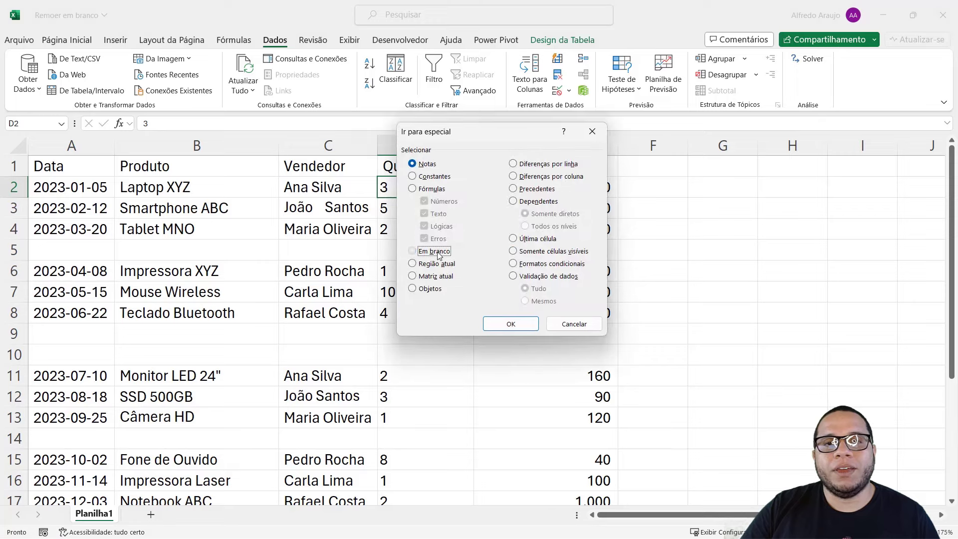
click(505, 324)
key(ctrl+minus)
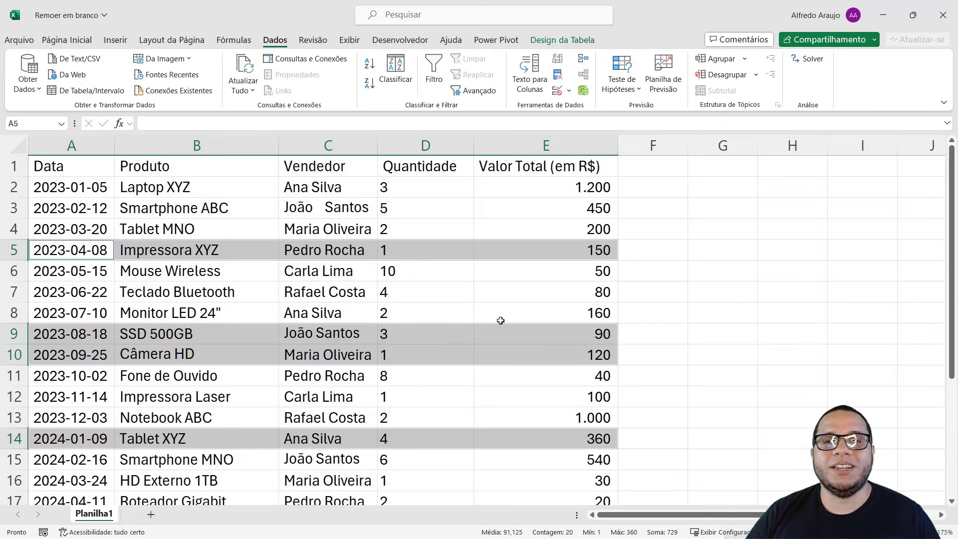
Step: Undo the deletion of the blank rows and select the Data header in cell A1
key(ctrl+z)
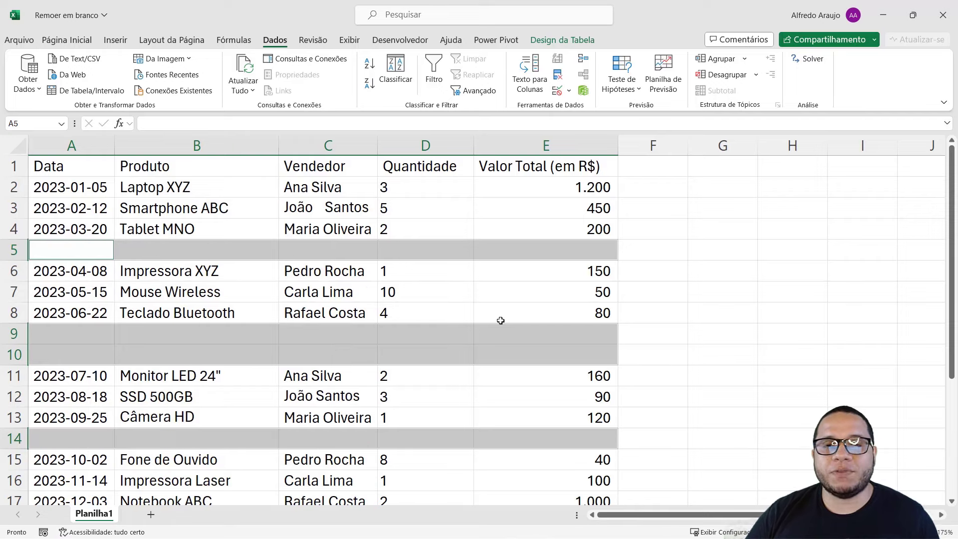
key(Up)
key(Up)
key(Up)
key(Up)
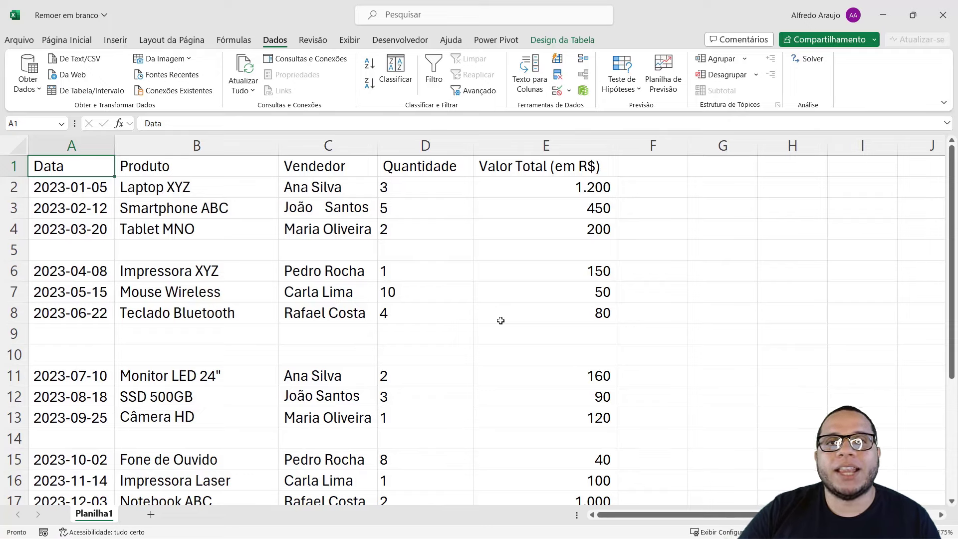
double_click(271, 44)
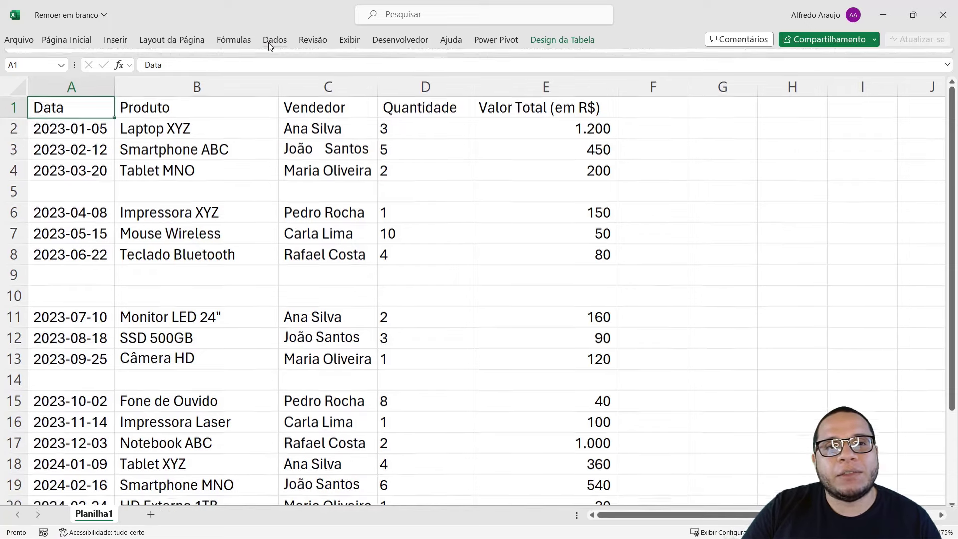
click(271, 43)
click(272, 43)
click(271, 43)
double_click(272, 44)
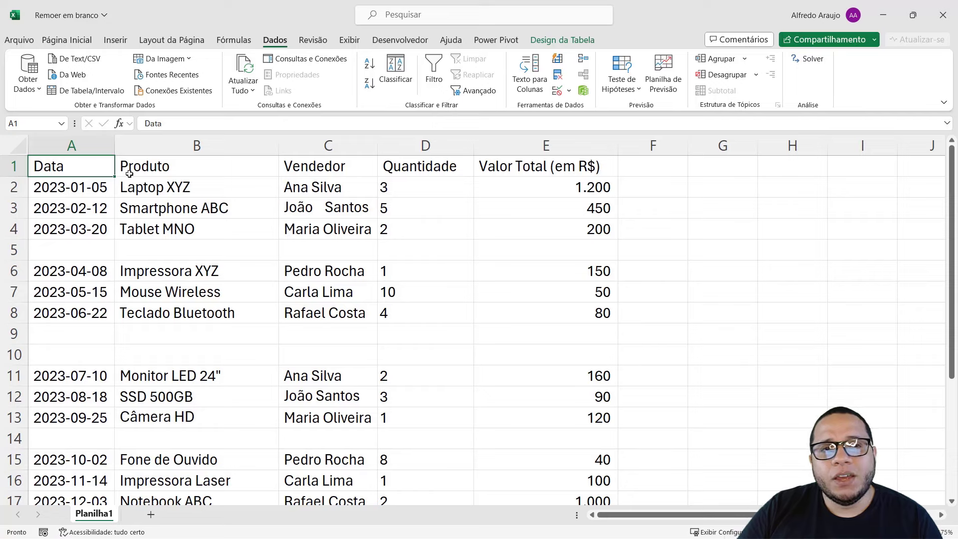
Step: Review the data range and the source types offered by Obter Dados, such as file, database and Power Platform sources
drag(94, 165, 542, 458)
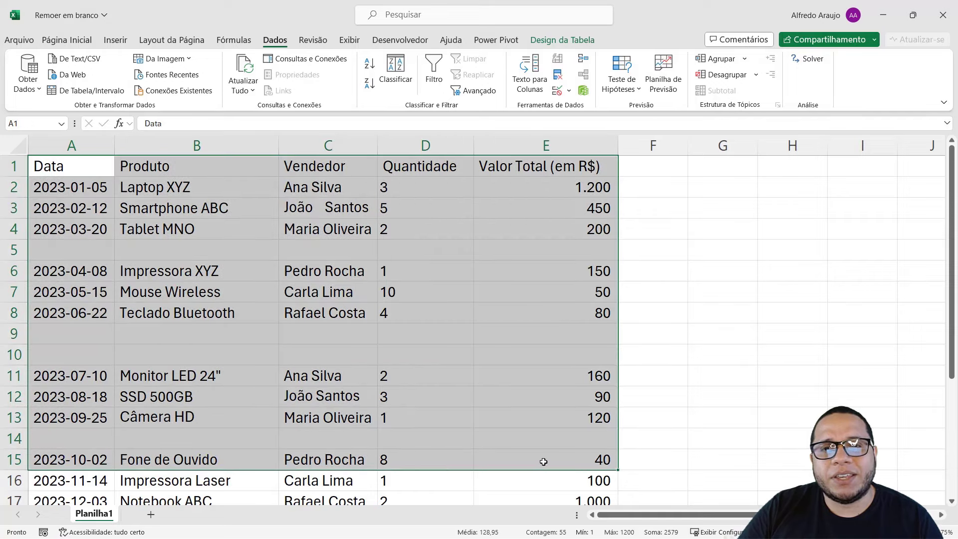
click(271, 200)
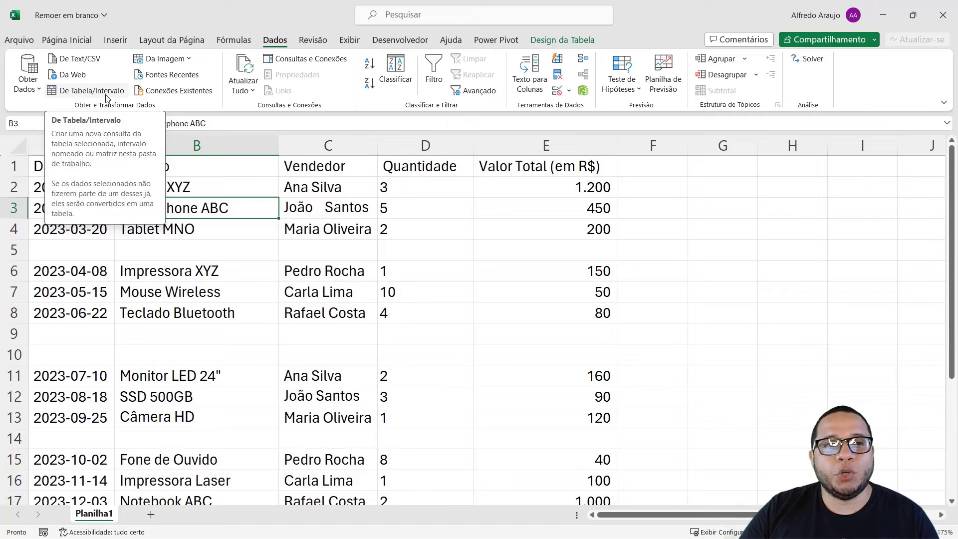
click(30, 79)
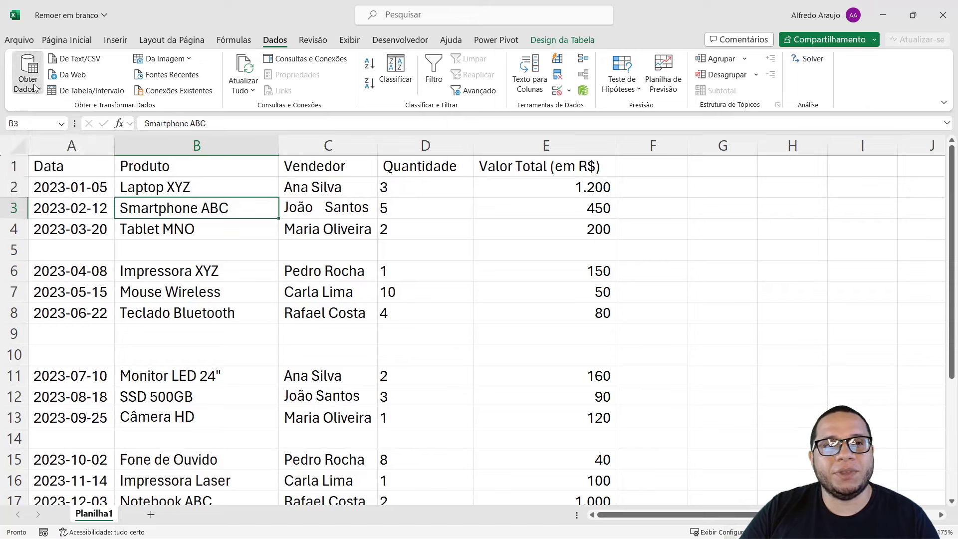
mouse_move(51, 106)
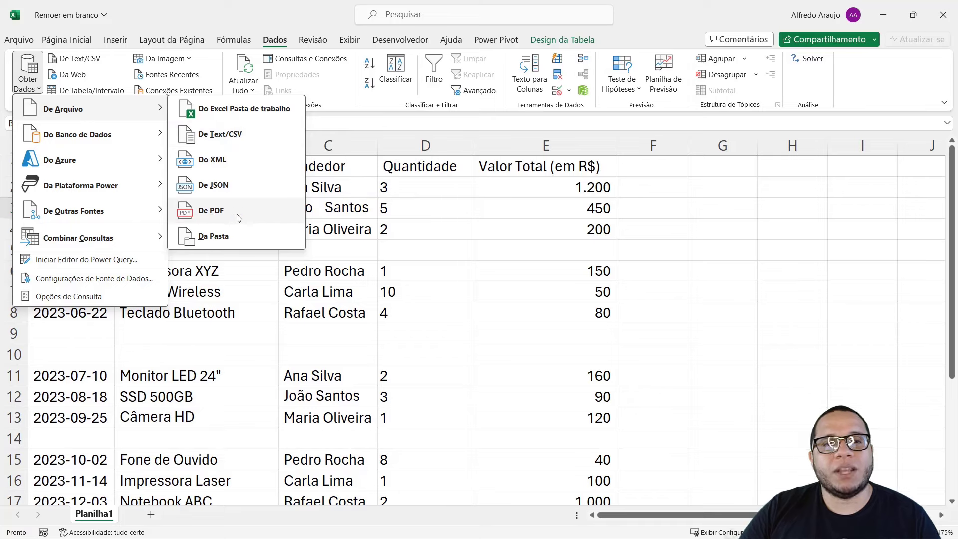
mouse_move(118, 135)
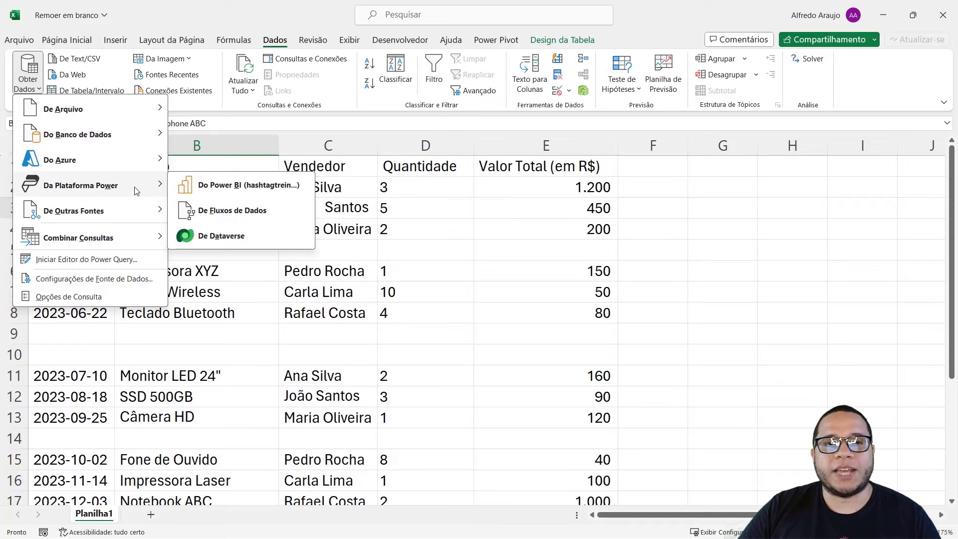
click(39, 81)
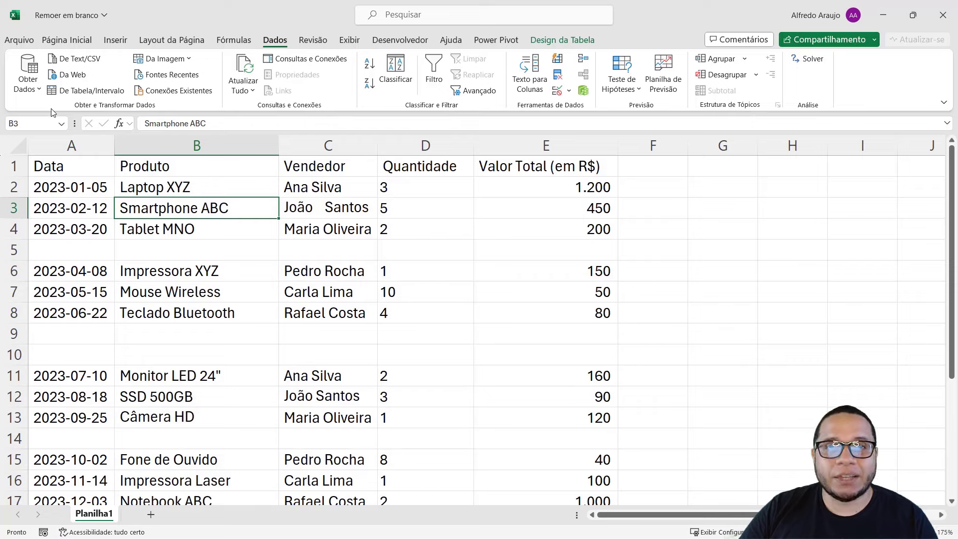
Step: Load the sales table into the Power Query Editor as a query from its table range
click(86, 92)
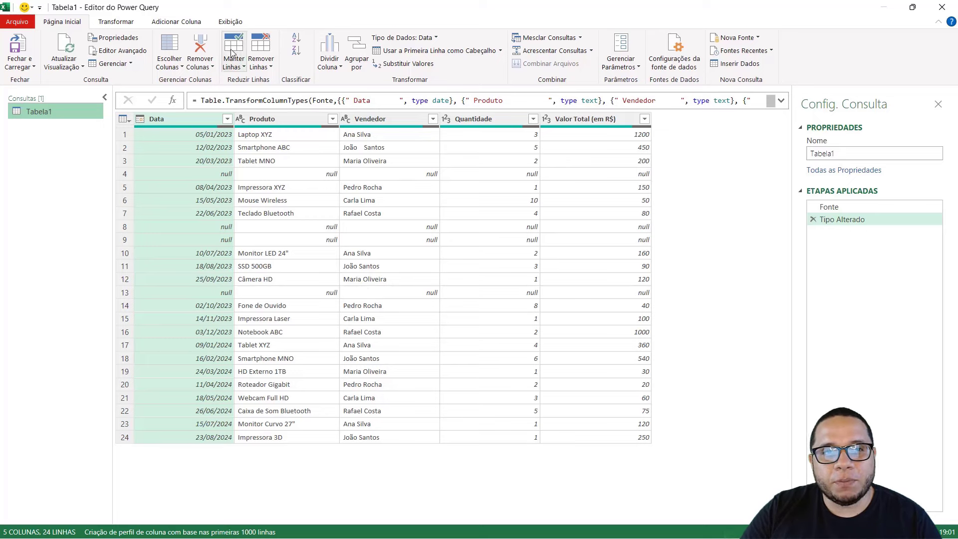
Step: Review the row-removal options and examine the null cells in rows 4, 8 and 9 of the query preview
click(260, 62)
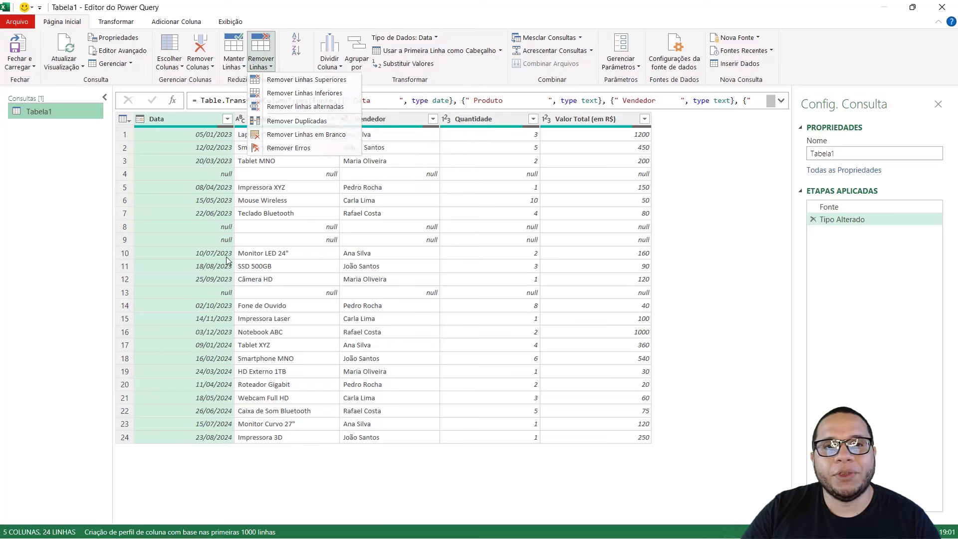
click(229, 166)
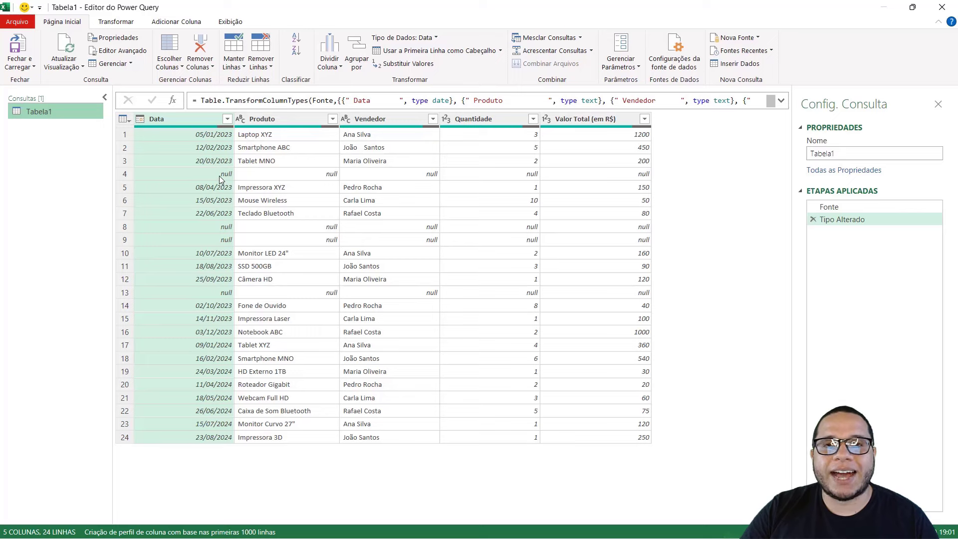
click(220, 176)
click(284, 175)
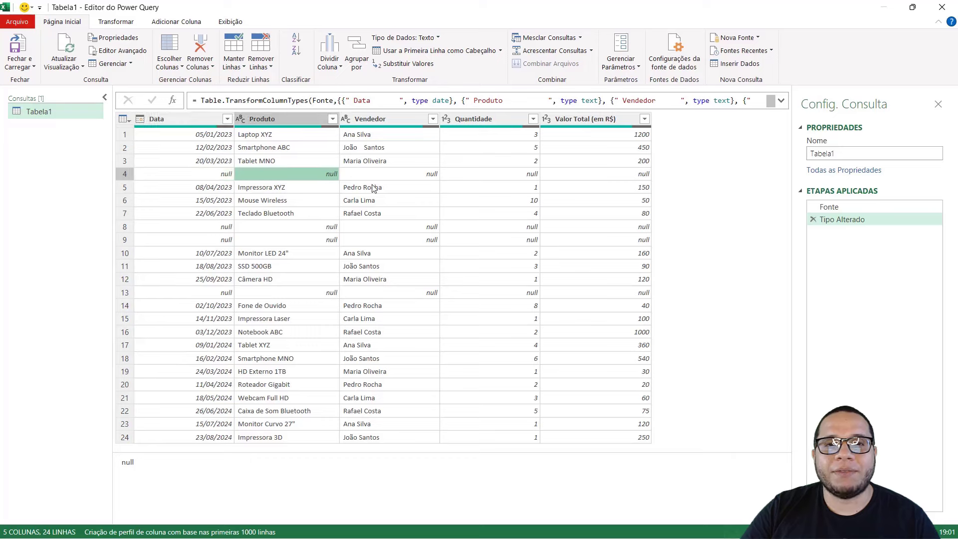
click(399, 183)
click(497, 186)
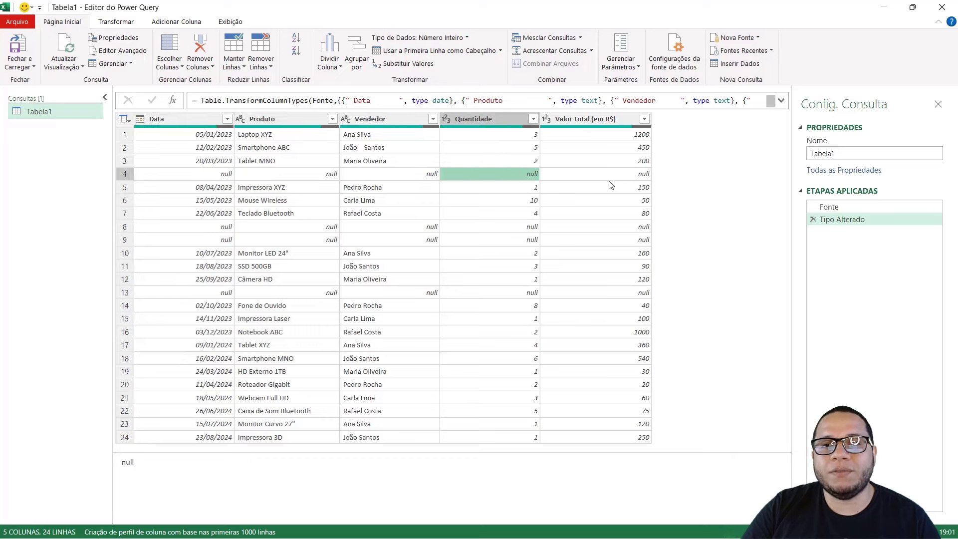
click(612, 185)
click(618, 227)
click(620, 242)
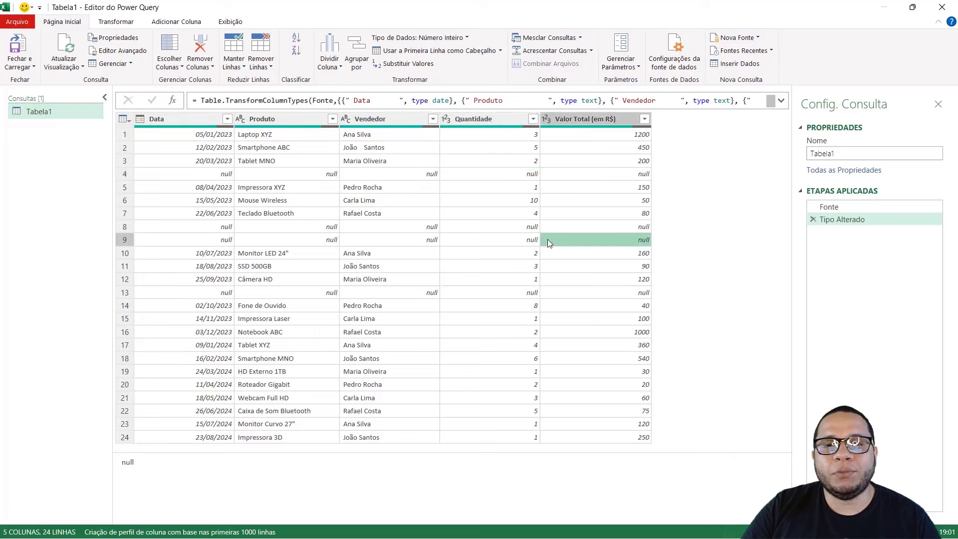
click(528, 238)
click(496, 226)
click(412, 226)
click(300, 189)
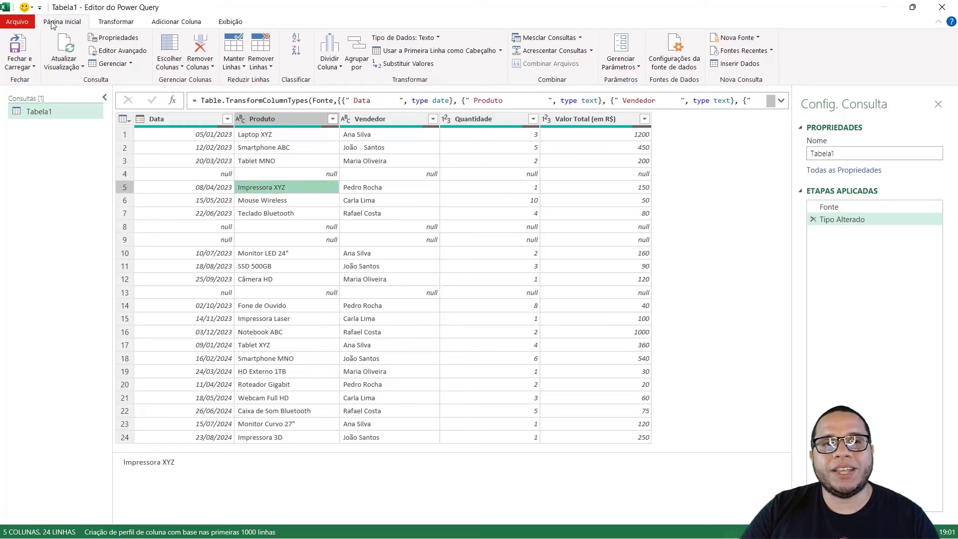
Step: Remove the blank rows from the Tabela1 query and load the result into the workbook
click(264, 65)
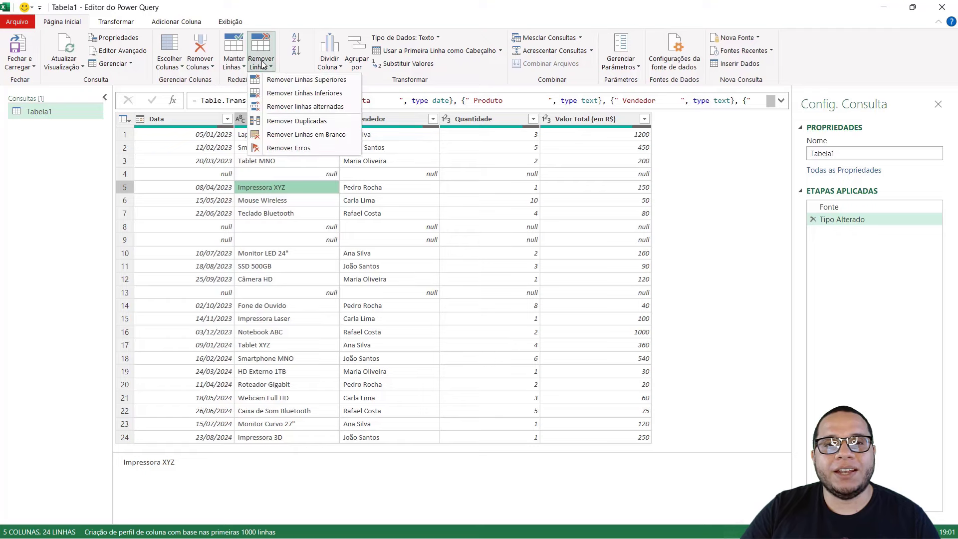
click(316, 135)
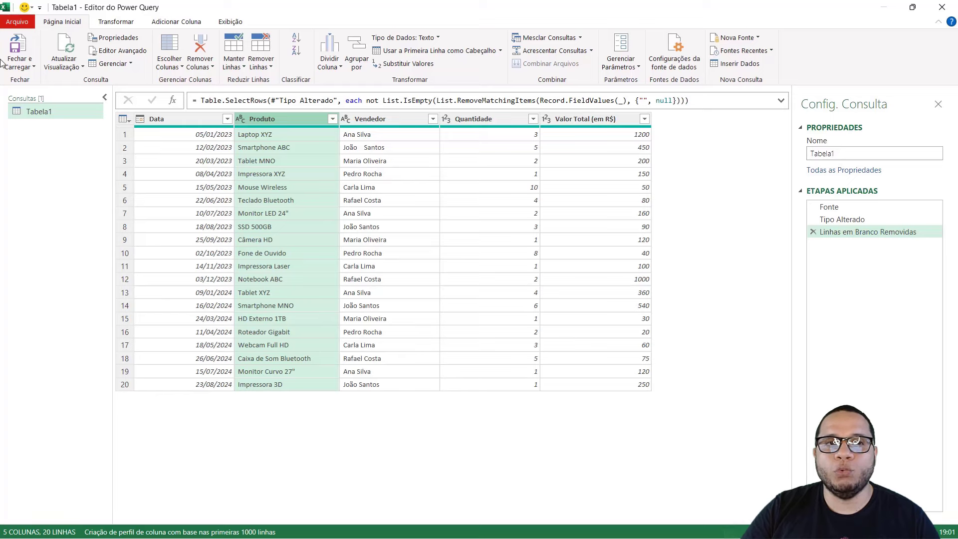
click(19, 48)
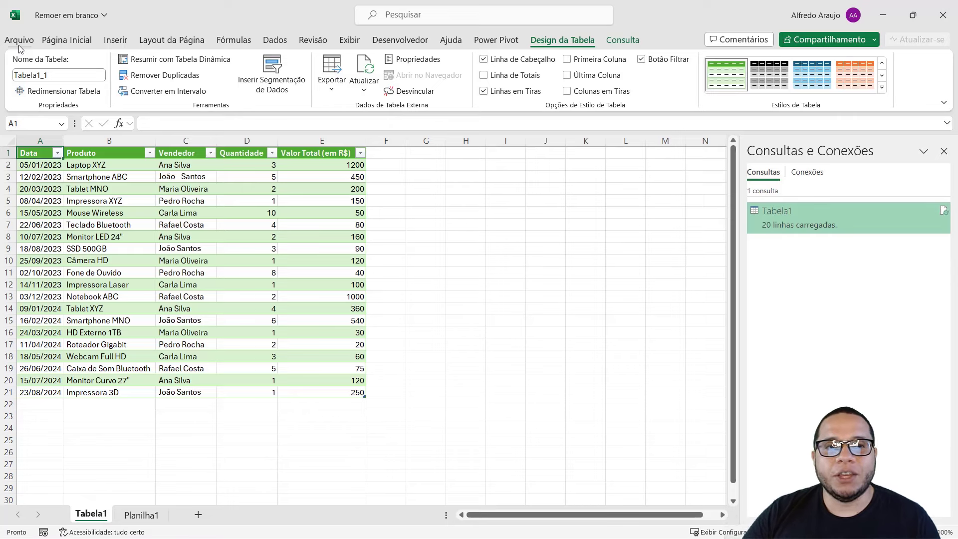
Step: Compare the loaded query table on the Tabela1 sheet with the source data on Planilha1
scroll(70, 239, up, 5)
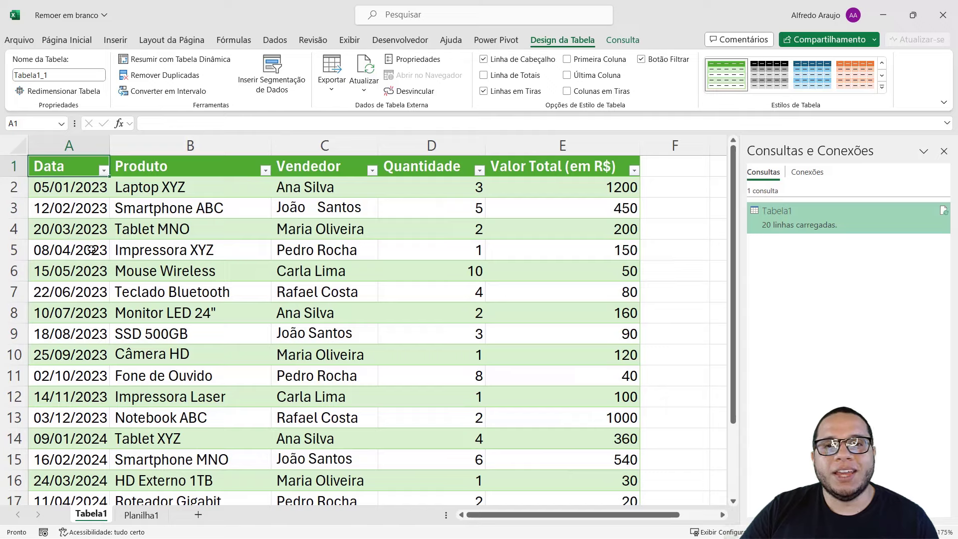
click(142, 516)
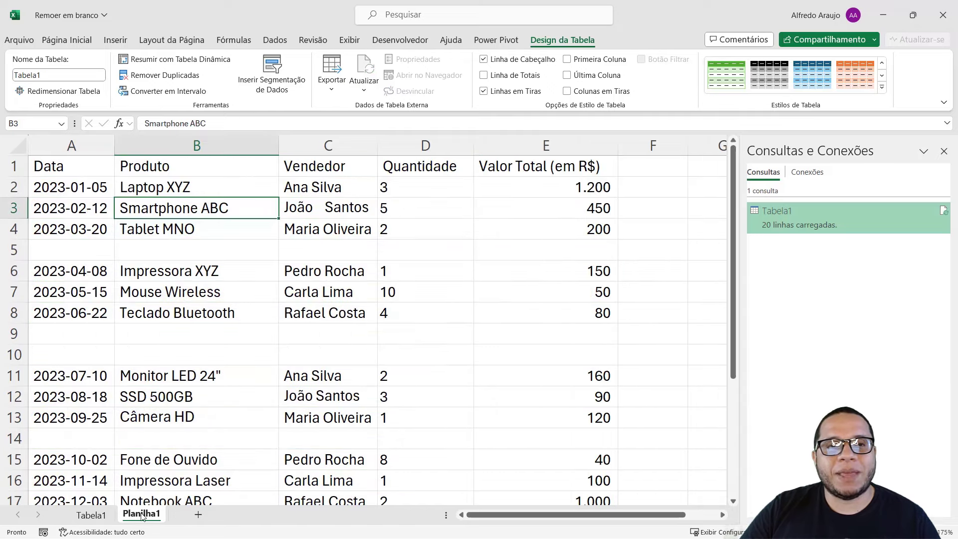
click(98, 516)
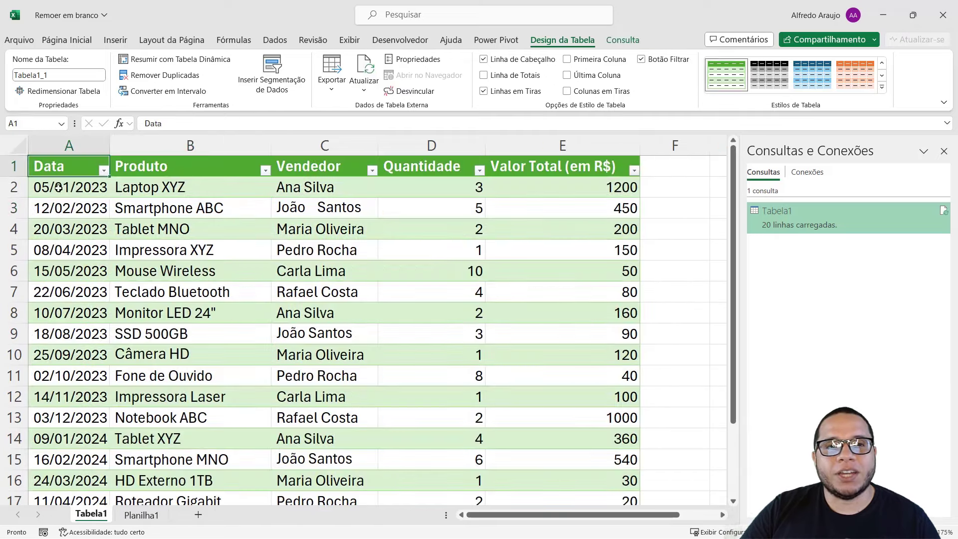
drag(59, 188, 580, 474)
click(303, 360)
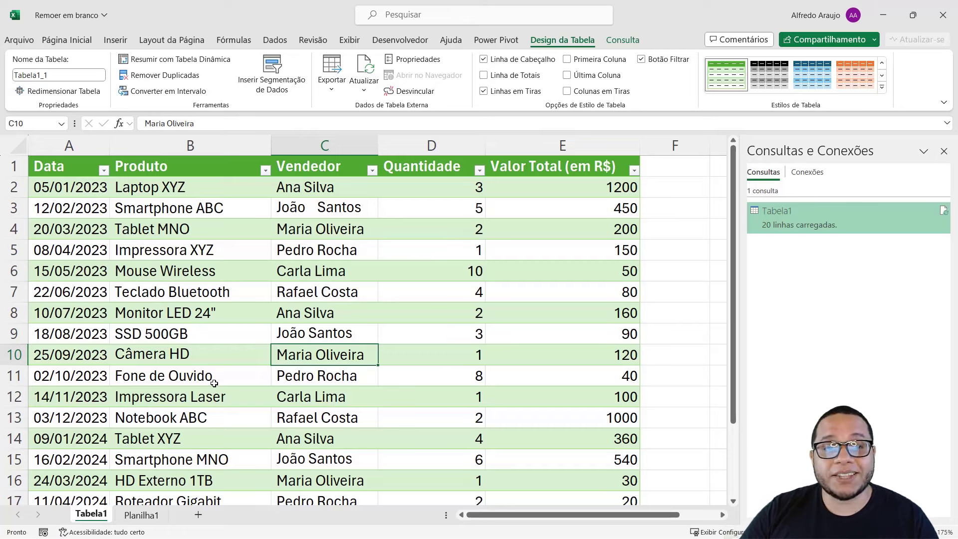
Step: On the Planilha1 sheet, turn on filters for the header row and hide the Consultas e Conexões pane
click(143, 516)
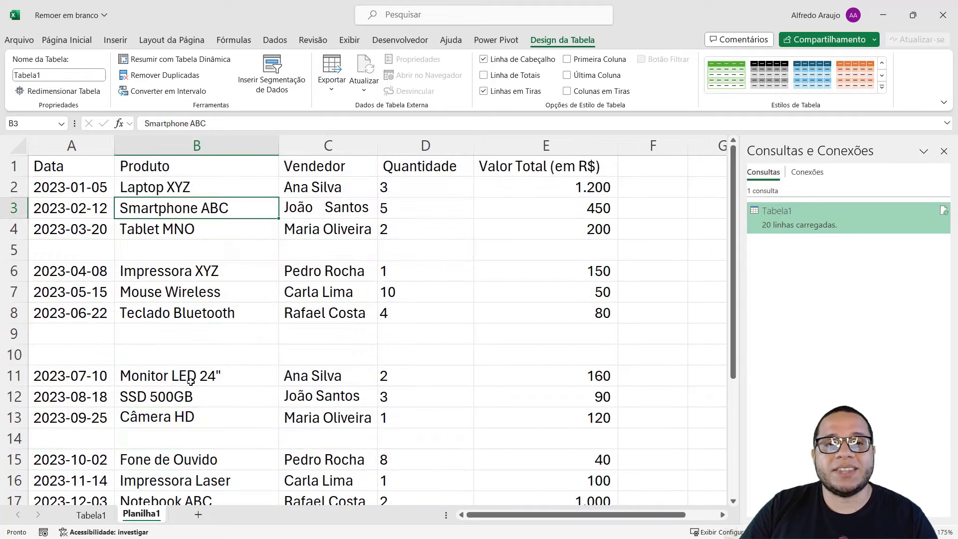
click(261, 174)
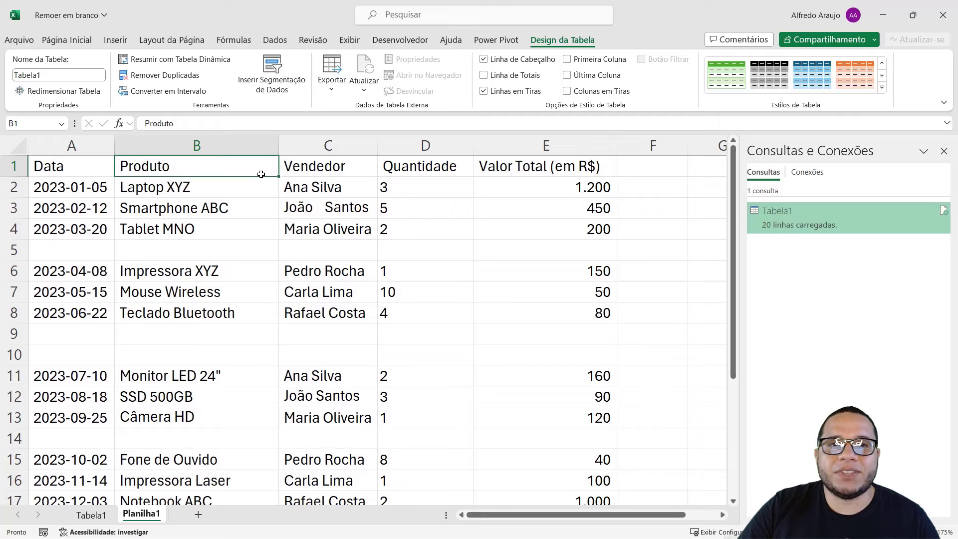
click(275, 40)
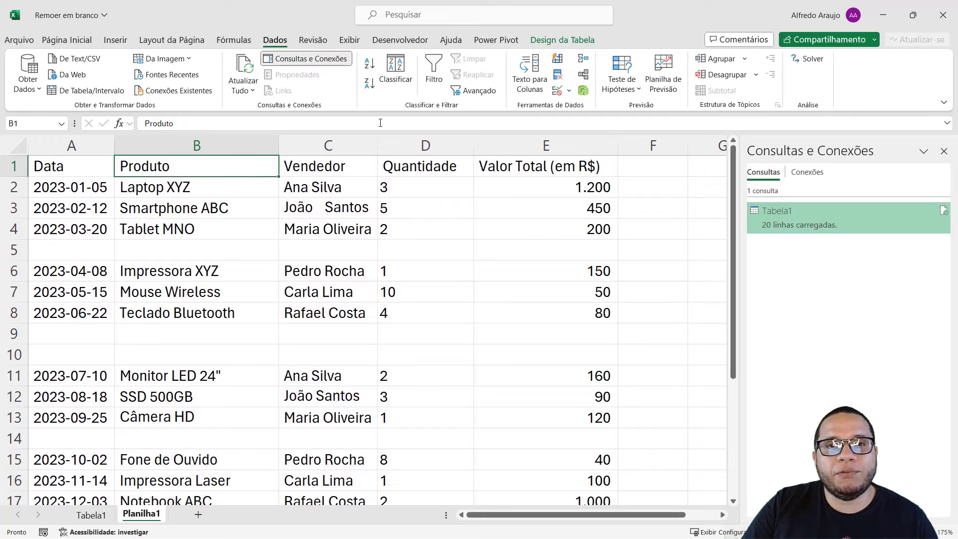
click(434, 80)
click(307, 58)
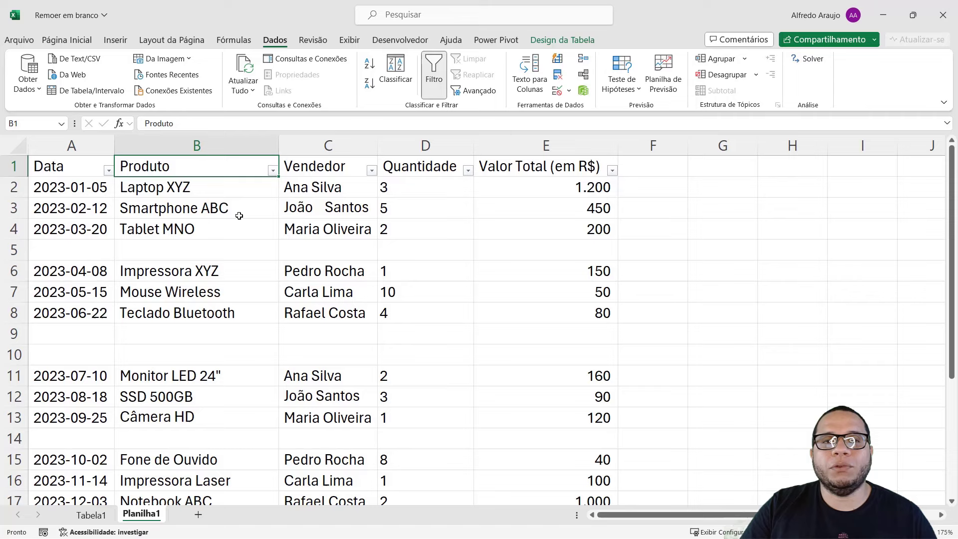
Step: Check the filter lists of the Produto, Vendedor and Quantidade columns for the (Vazias) entry
click(273, 170)
scroll(183, 413, down, 4)
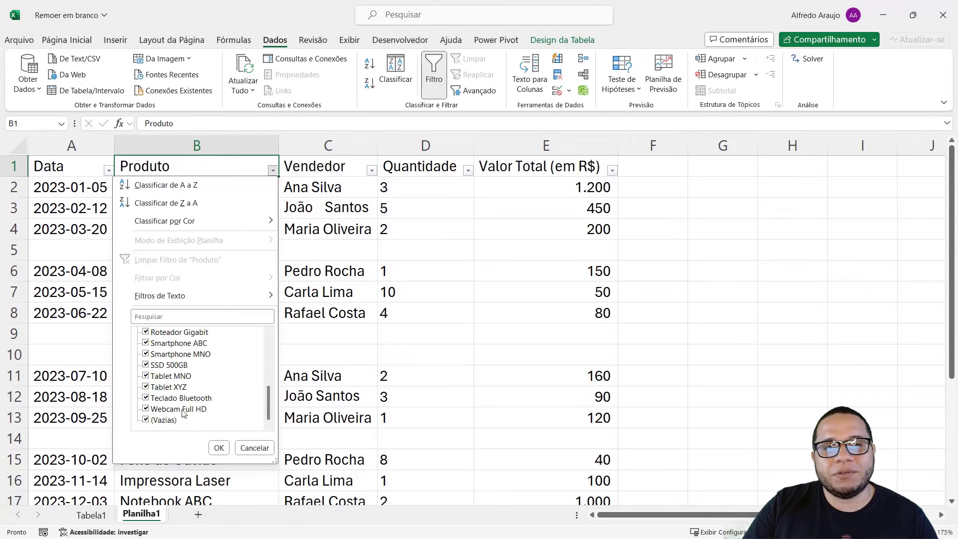
click(366, 163)
click(372, 173)
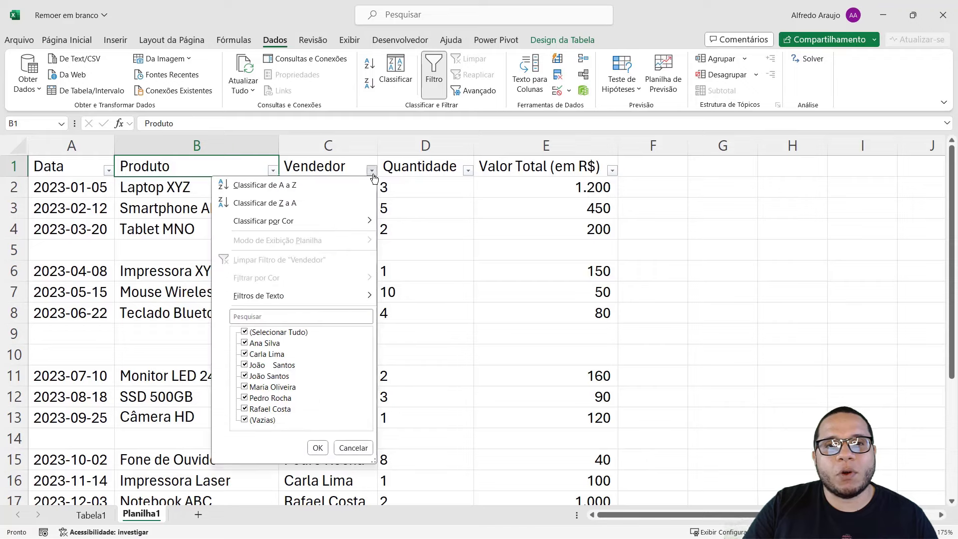
click(363, 168)
click(371, 171)
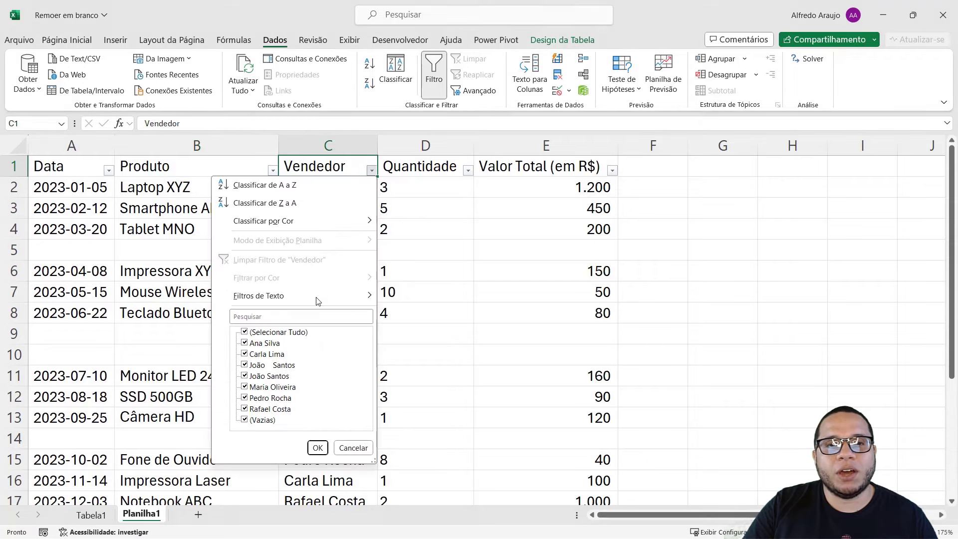
click(387, 380)
click(468, 171)
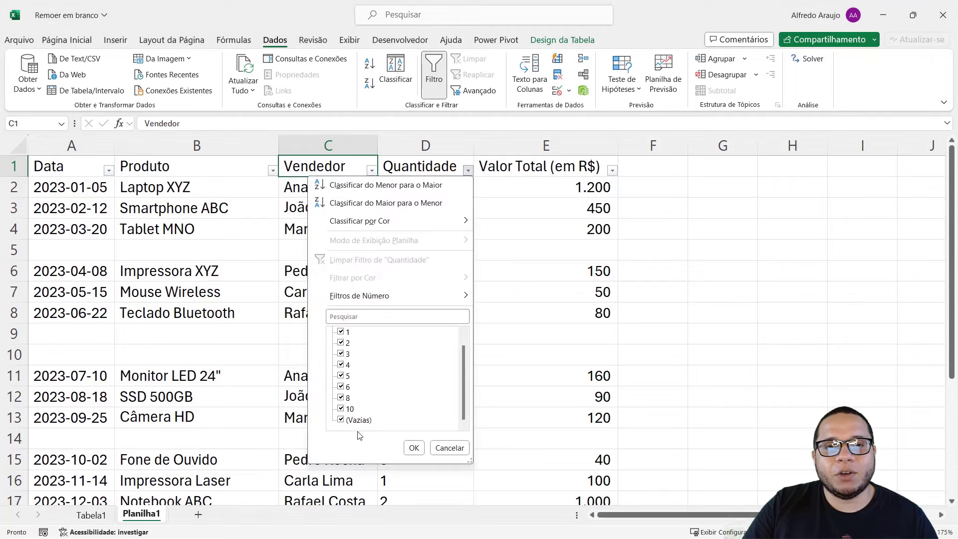
Step: Filter the Vendedor column to show only the (Vazias) rows
click(372, 170)
click(371, 170)
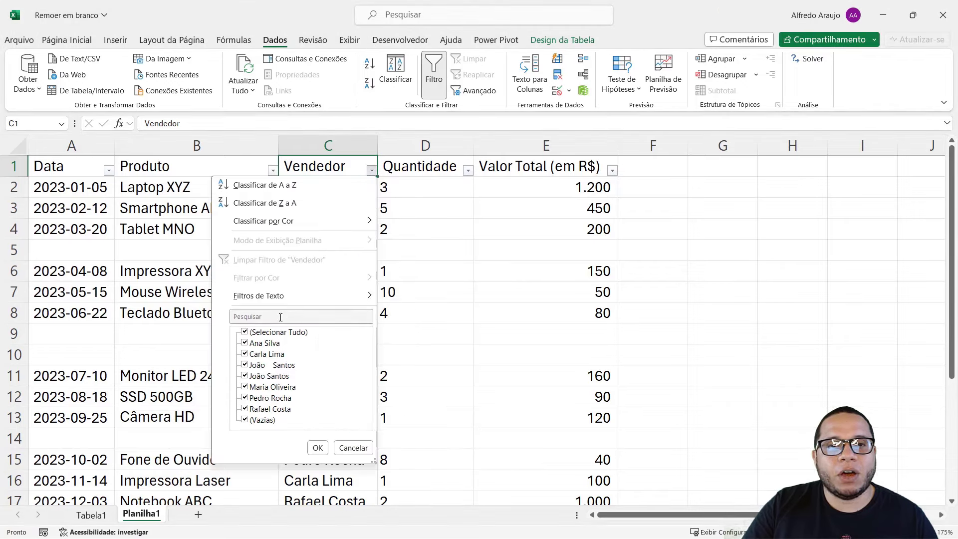
click(244, 332)
click(246, 420)
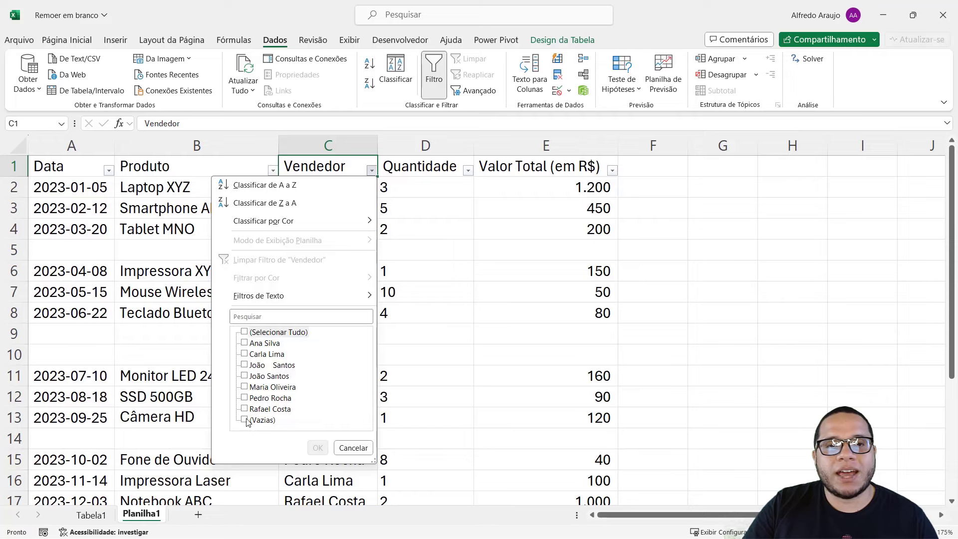
click(318, 448)
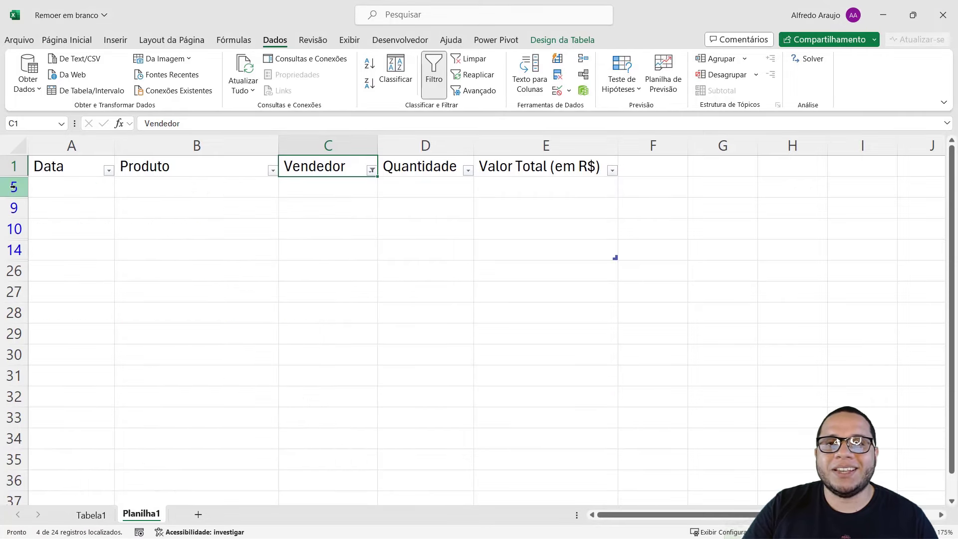
Step: Delete the filtered blank rows 5, 9, 10 and 14, and clear the Vendedor filter
drag(14, 186, 14, 250)
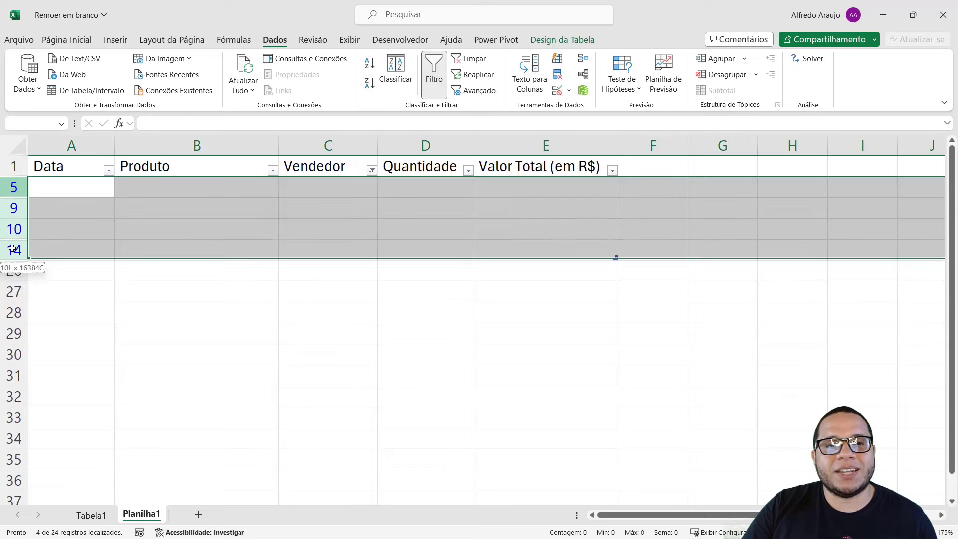
key(ctrl+minus)
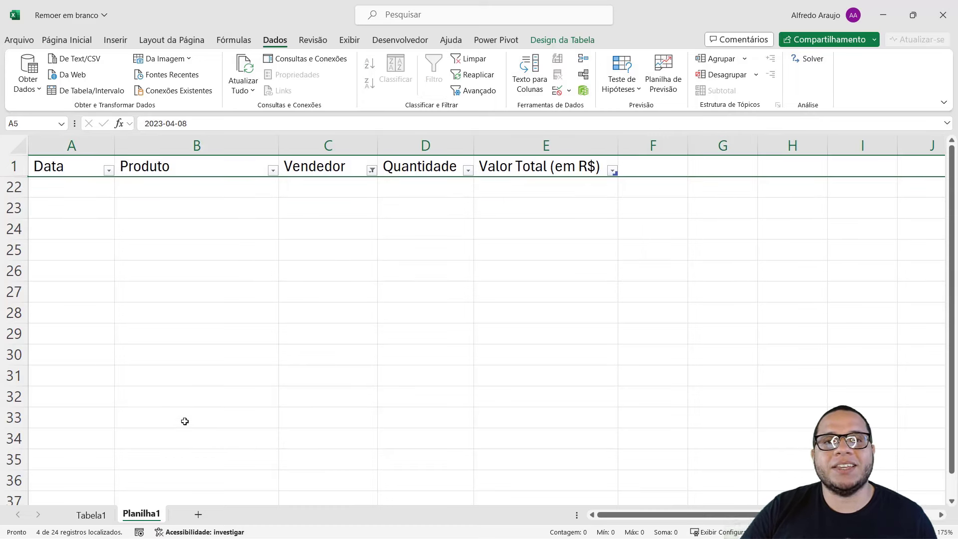
click(341, 164)
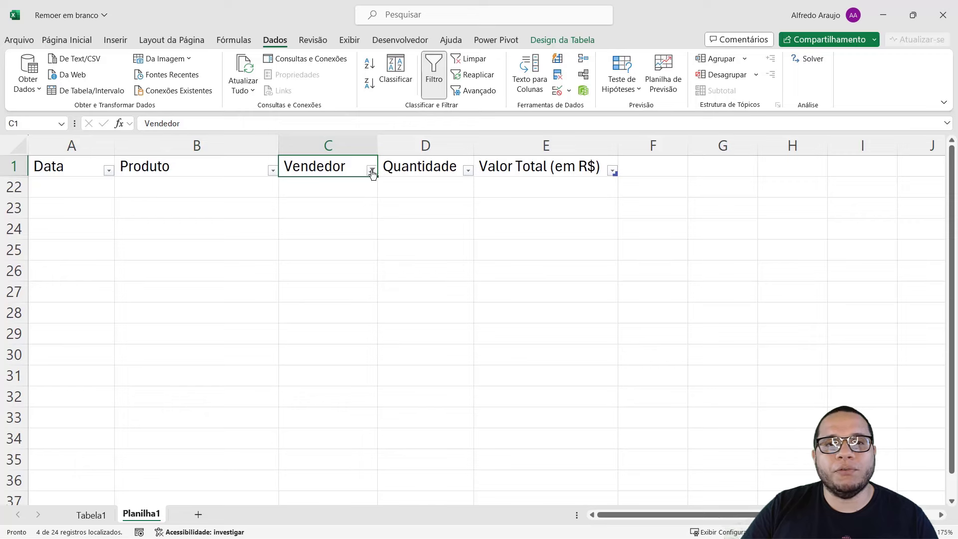
click(372, 170)
click(314, 260)
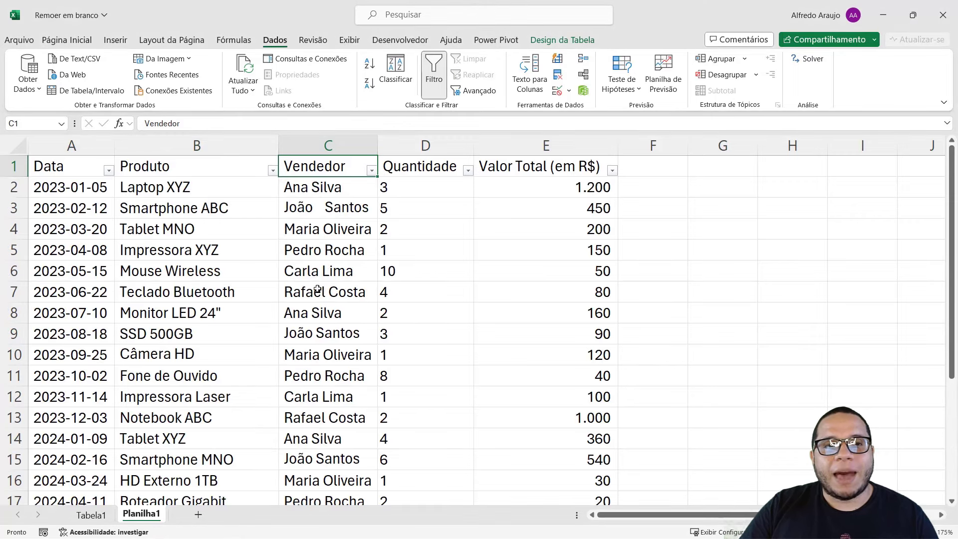
scroll(309, 306, down, 3)
scroll(310, 308, up, 3)
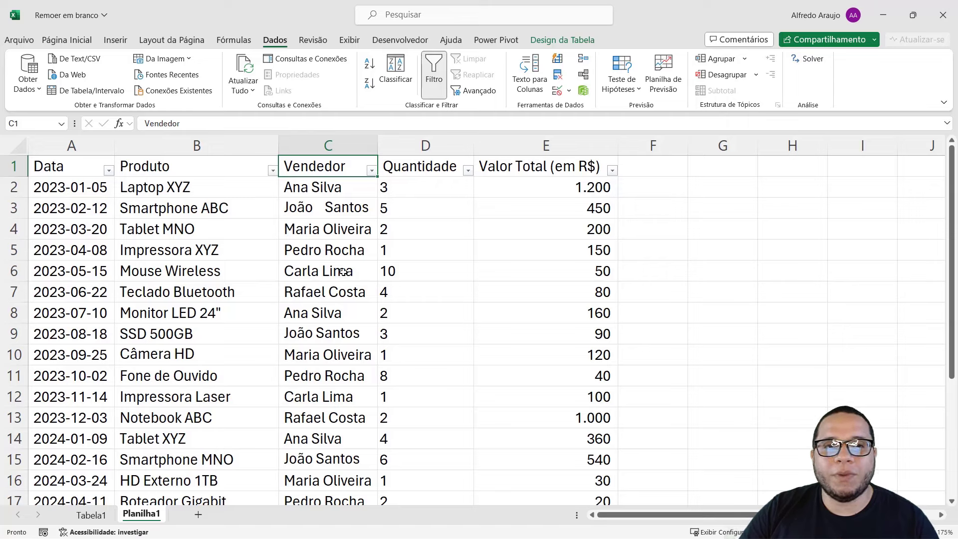
Step: Insert extra spaces between the first and last names in cells C2 and C4 of the Vendedor column
click(166, 214)
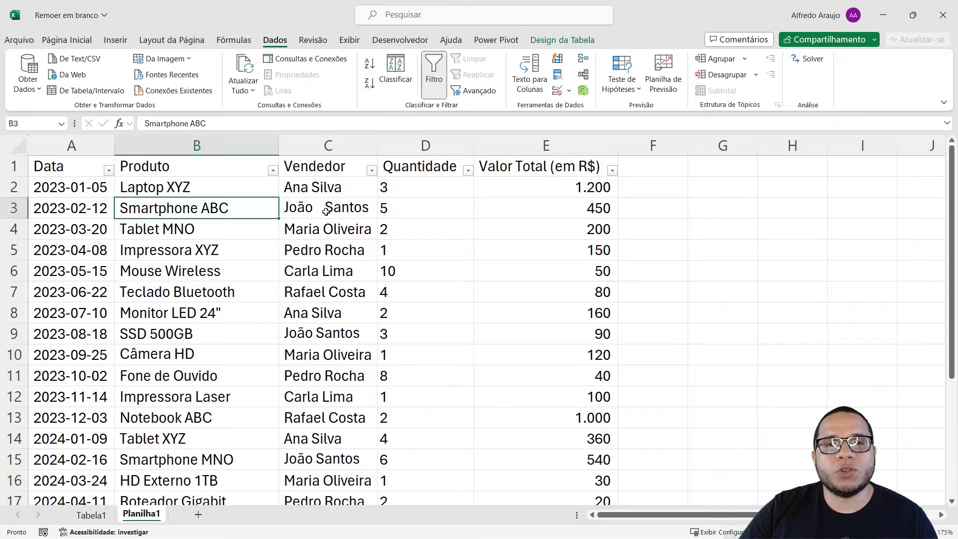
scroll(316, 212, up, 6)
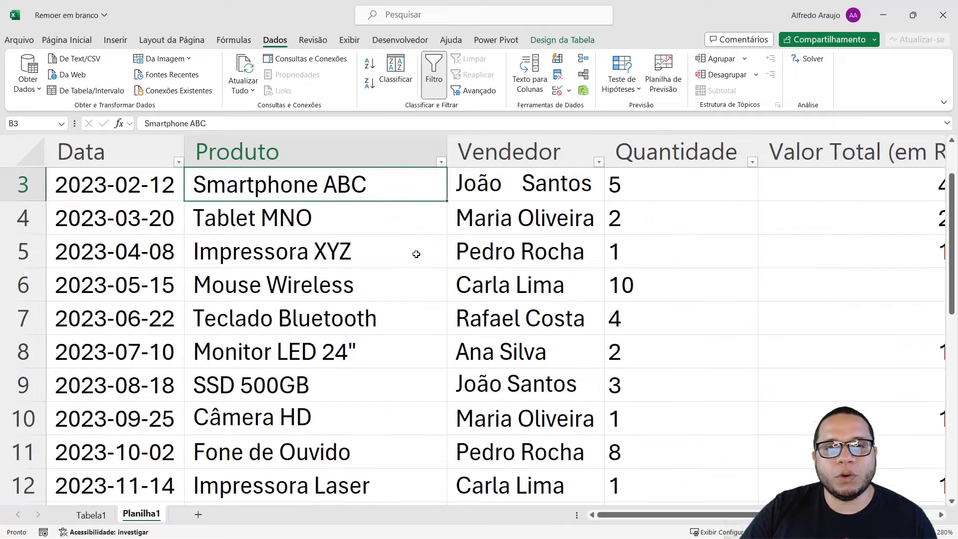
scroll(514, 215, up, 1)
click(504, 254)
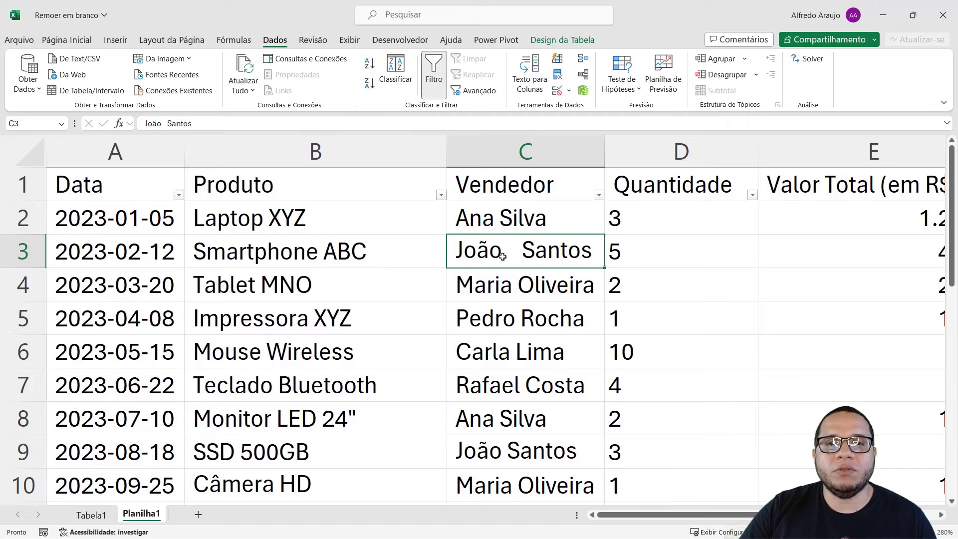
double_click(502, 224)
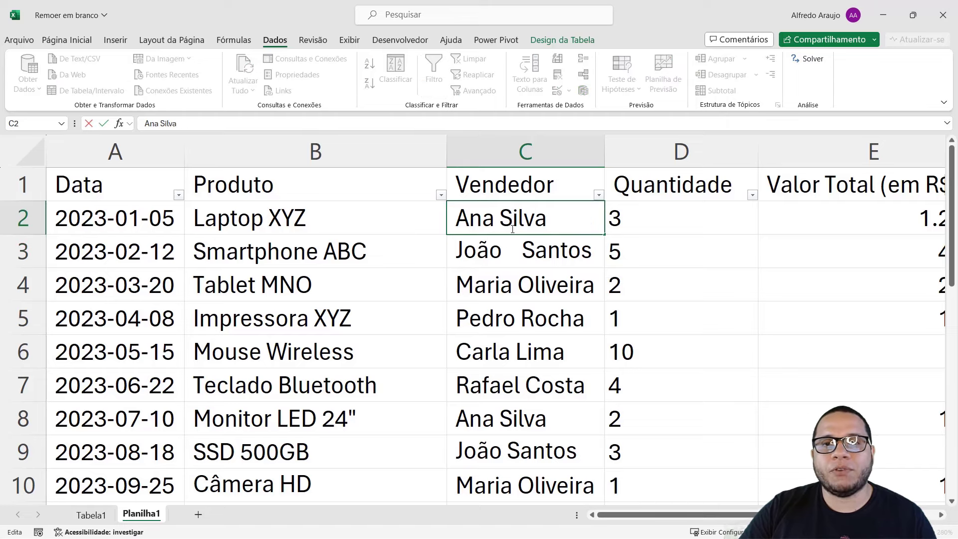
click(524, 288)
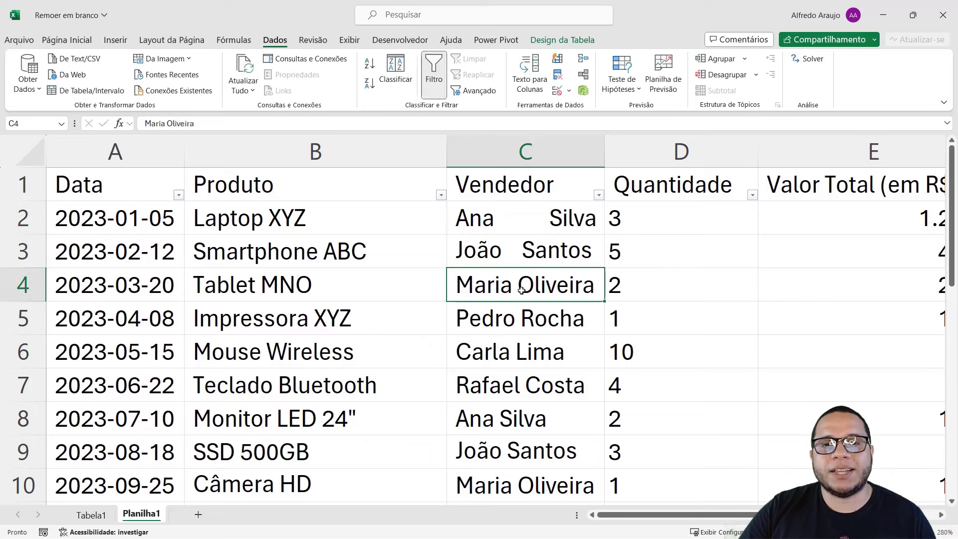
double_click(522, 289)
click(529, 318)
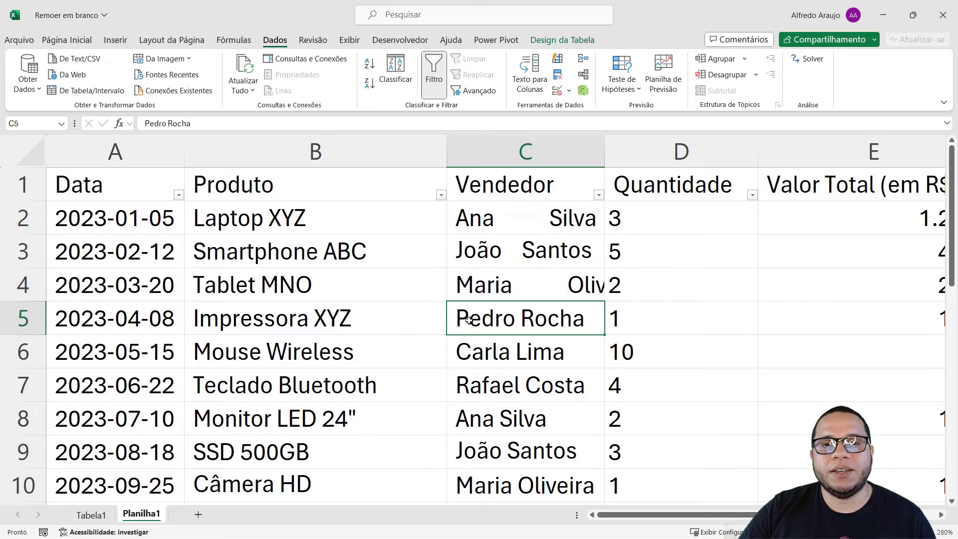
Step: Insert extra spaces before the names in C5 and C8, after the name in C6, and between the names in C7
double_click(467, 320)
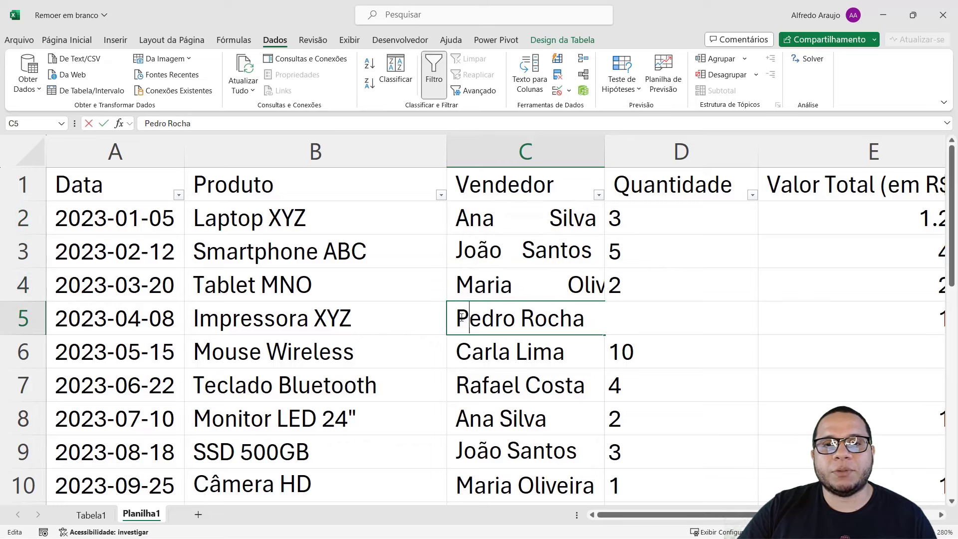
click(499, 352)
double_click(553, 351)
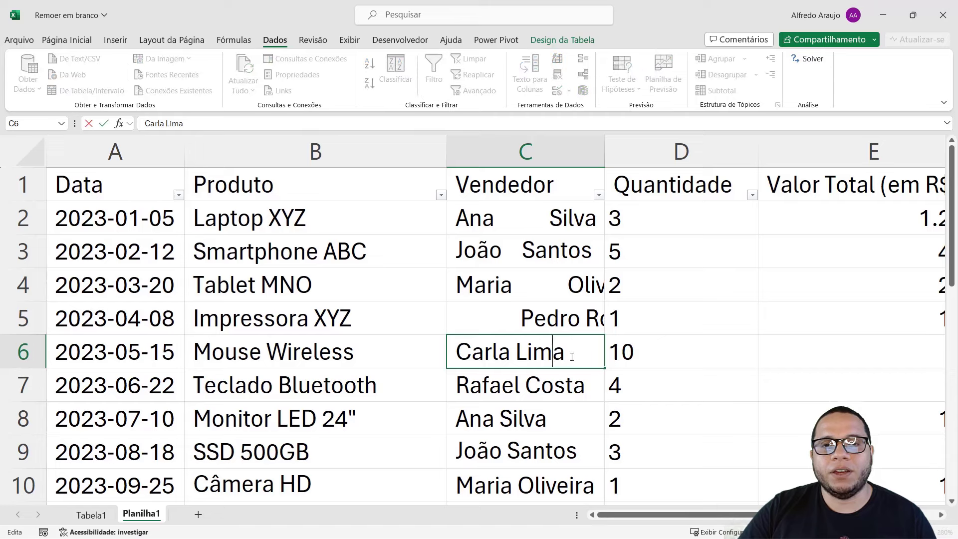
click(566, 382)
double_click(565, 385)
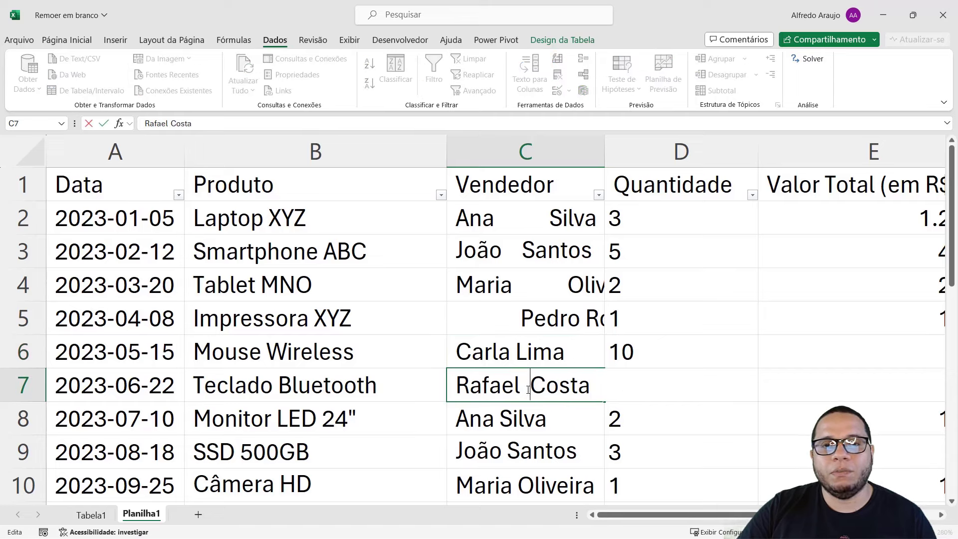
click(509, 418)
double_click(509, 419)
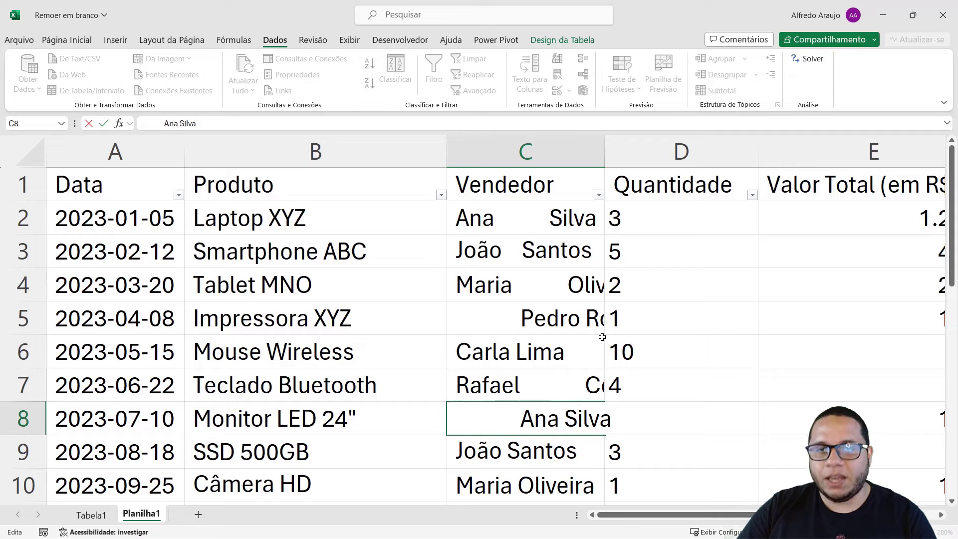
key(Return)
Step: Autofit the Vendedor column width and insert a new column between Vendedor and Quantidade
double_click(604, 152)
click(735, 322)
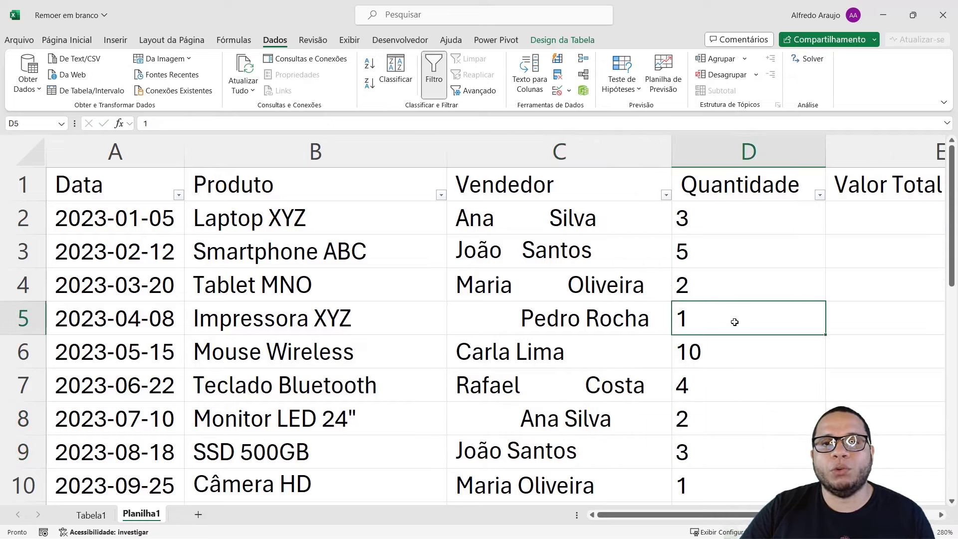
click(720, 265)
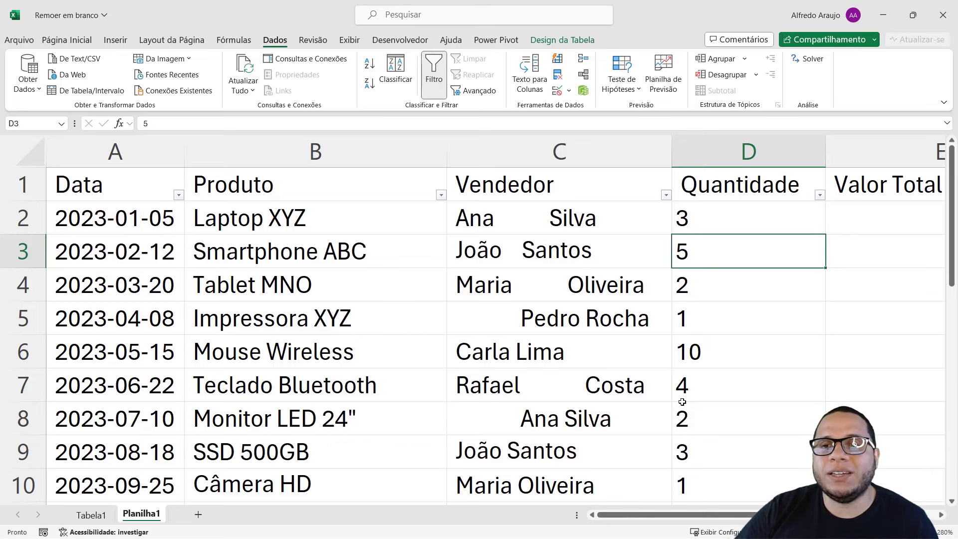
right_click(727, 140)
click(761, 266)
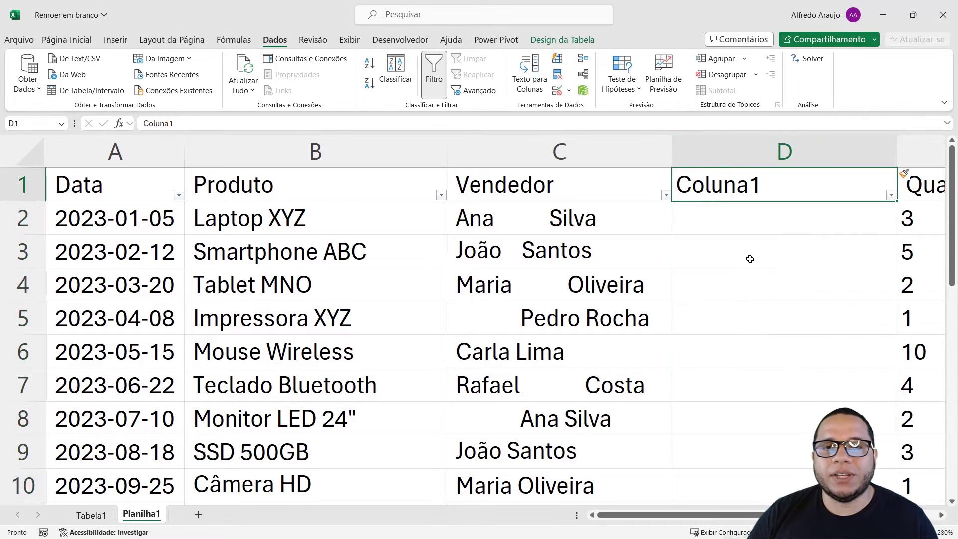
Step: Start an ARRUMAR formula in cell D2 of the new column
key(Caps_Lock)
key(Down)
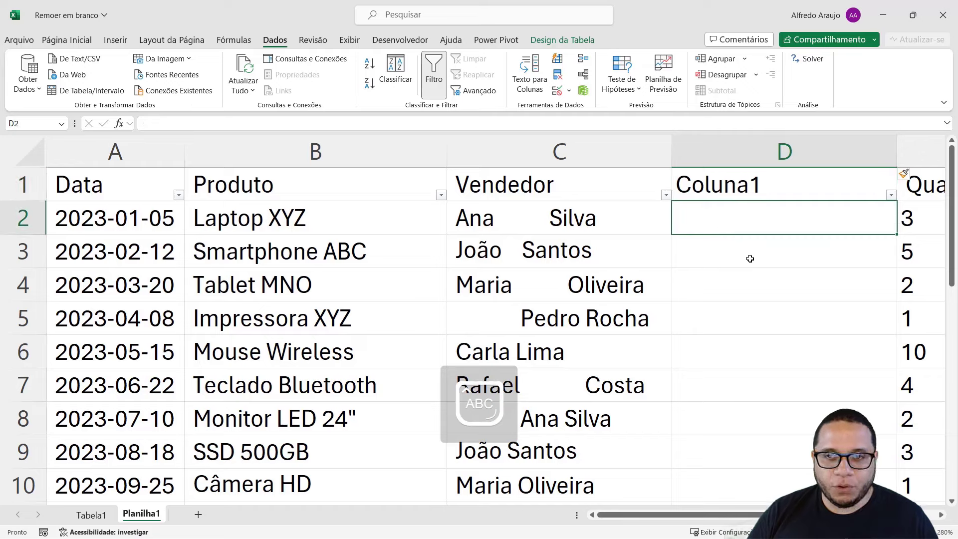
text(=ARRUMAR()
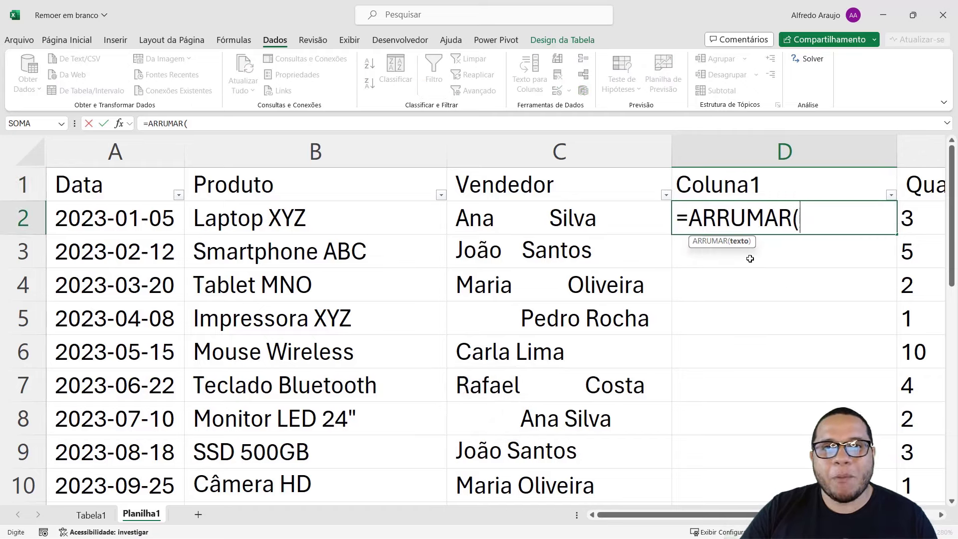
click(655, 223)
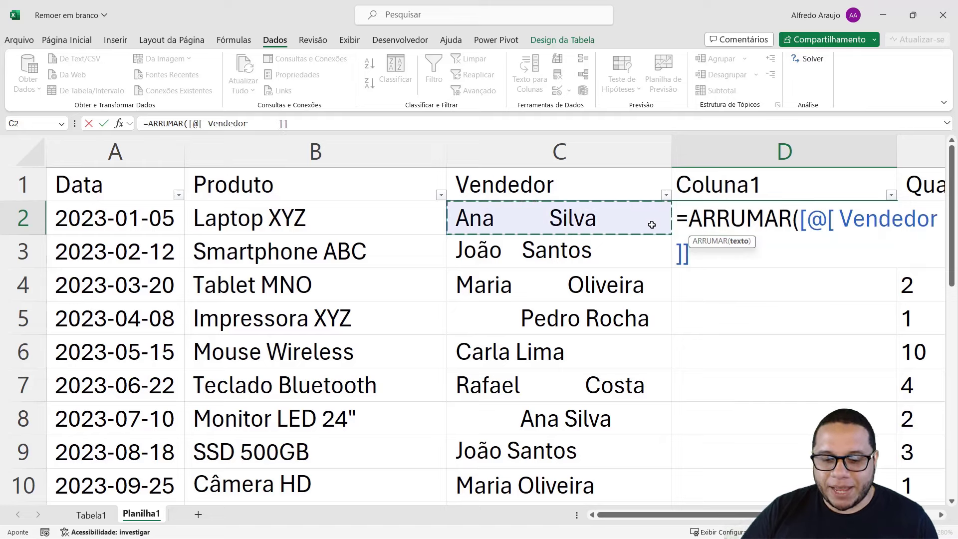
key(BackSpace)
key(BackSpace)
key(BackSpace)
key(BackSpace)
key(BackSpace)
key(BackSpace)
key(BackSpace)
key(BackSpace)
key(BackSpace)
key(BackSpace)
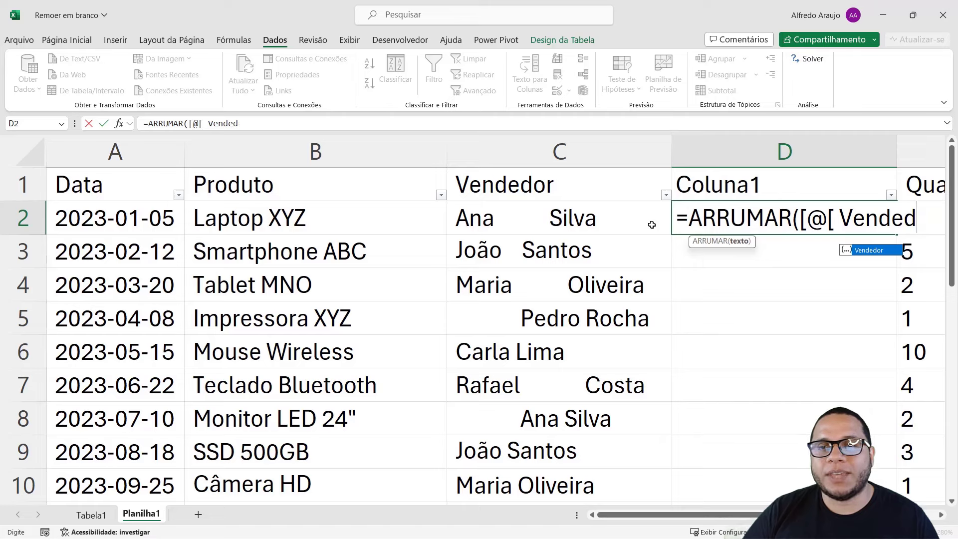
key(BackSpace)
key(BackSpace)
key(BackSpace)
key(BackSpace)
key(BackSpace)
key(BackSpace)
key(BackSpace)
key(BackSpace)
key(BackSpace)
key(BackSpace)
key(BackSpace)
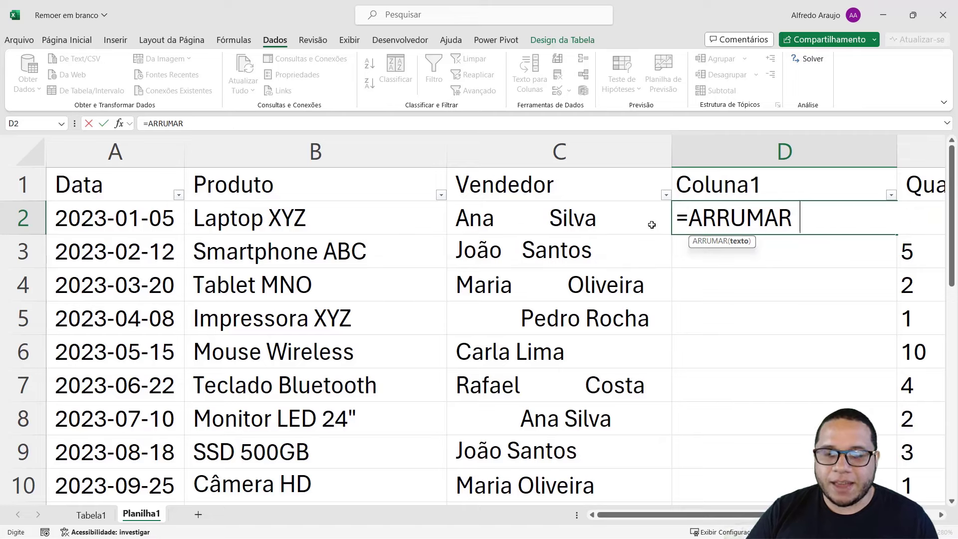
text(()
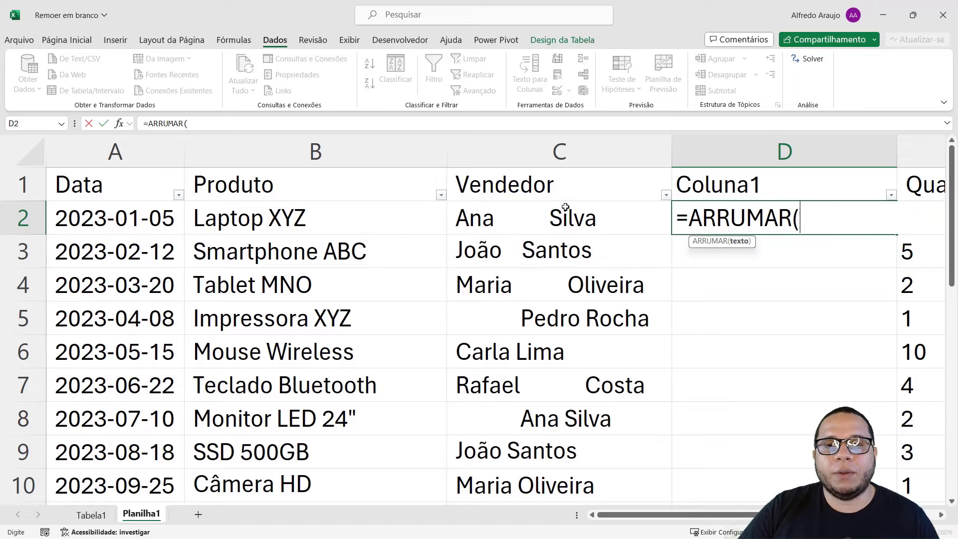
Step: Complete the formula in D2 as =ARRUMAR(C2)
text(C2)
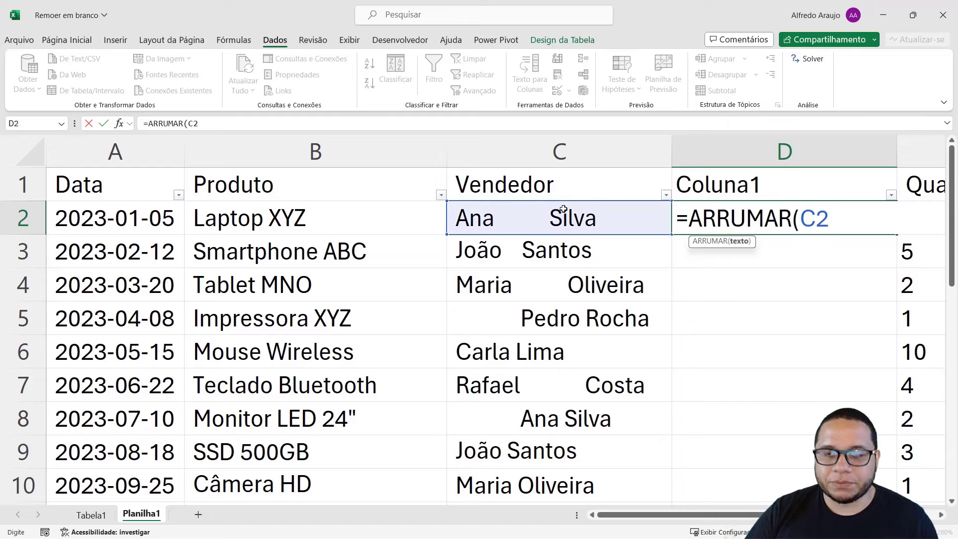
text())
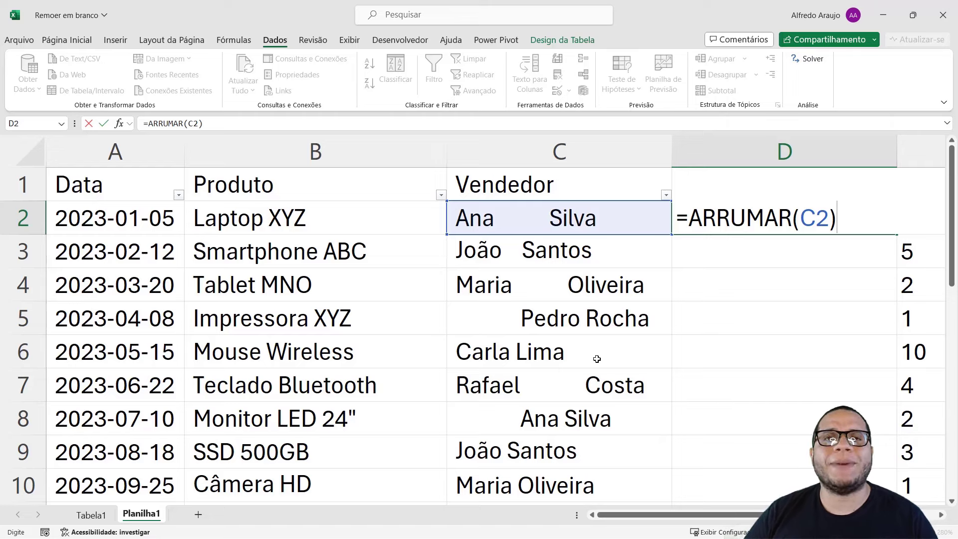
key(Return)
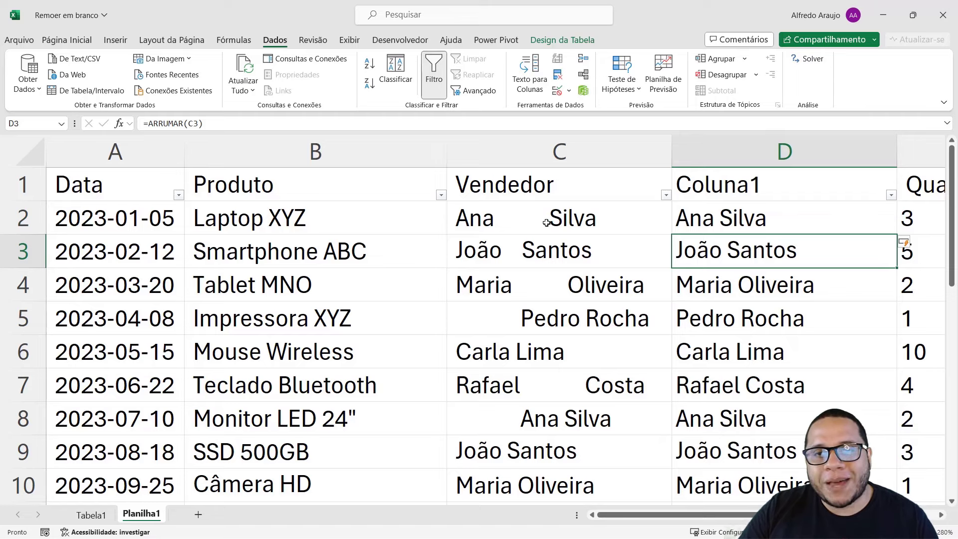
Step: Compare the seller names in Vendedor cells C3 to C5 with the trimmed names in column D
click(713, 207)
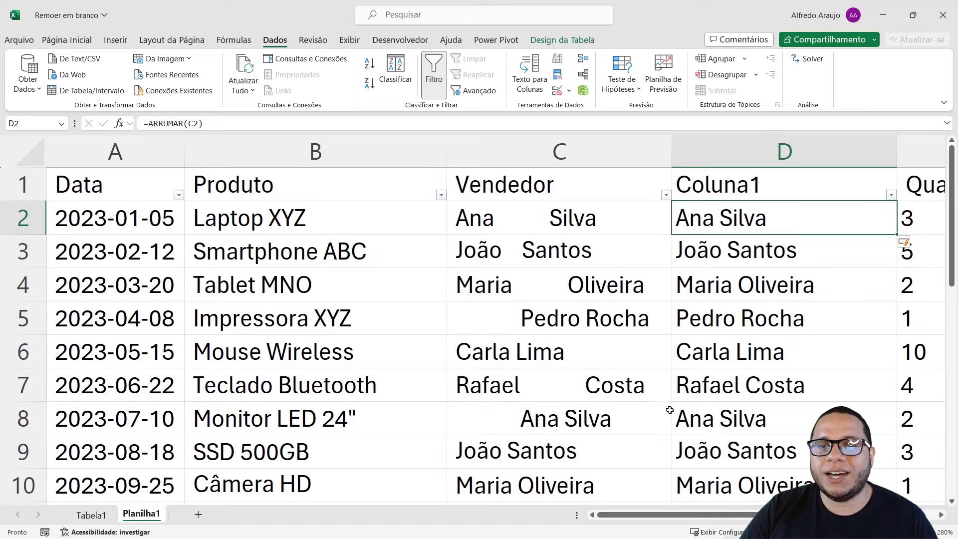
click(515, 247)
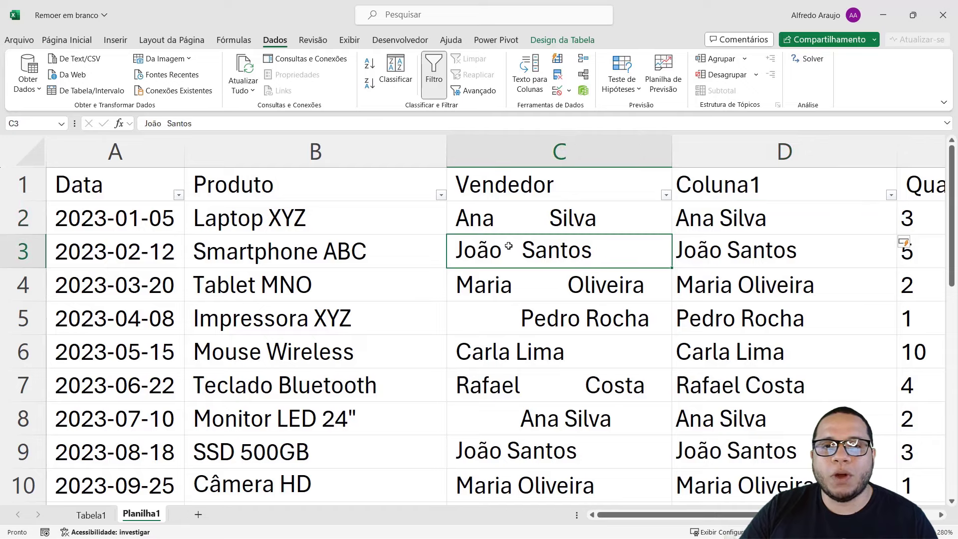
click(517, 280)
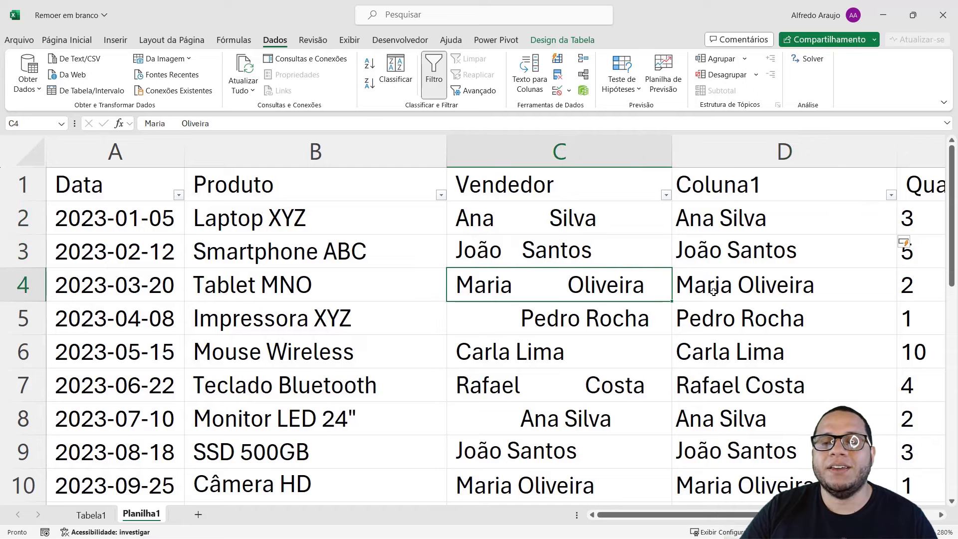
click(767, 288)
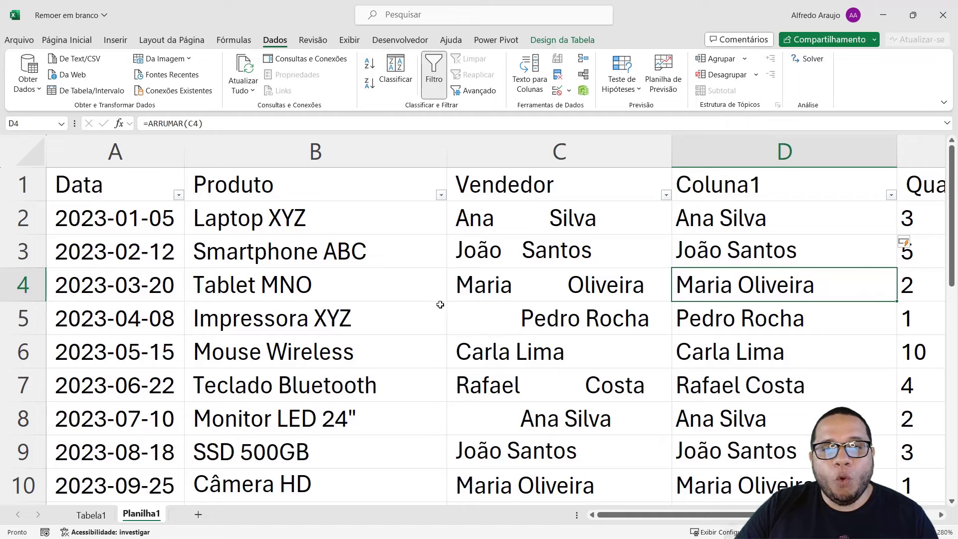
click(518, 319)
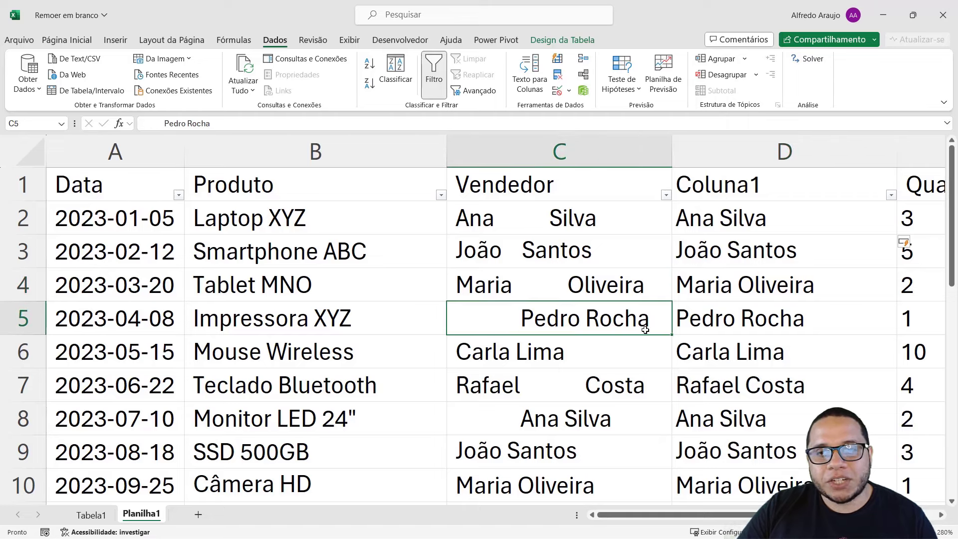
click(743, 324)
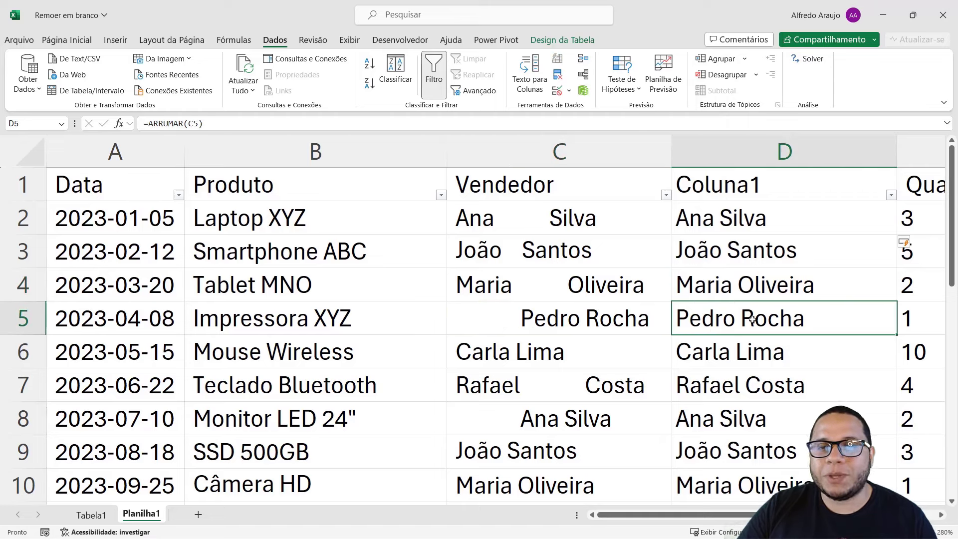
Step: Inspect the spaces after the name in C6 and check the end of the matching cell D6
click(491, 348)
double_click(618, 351)
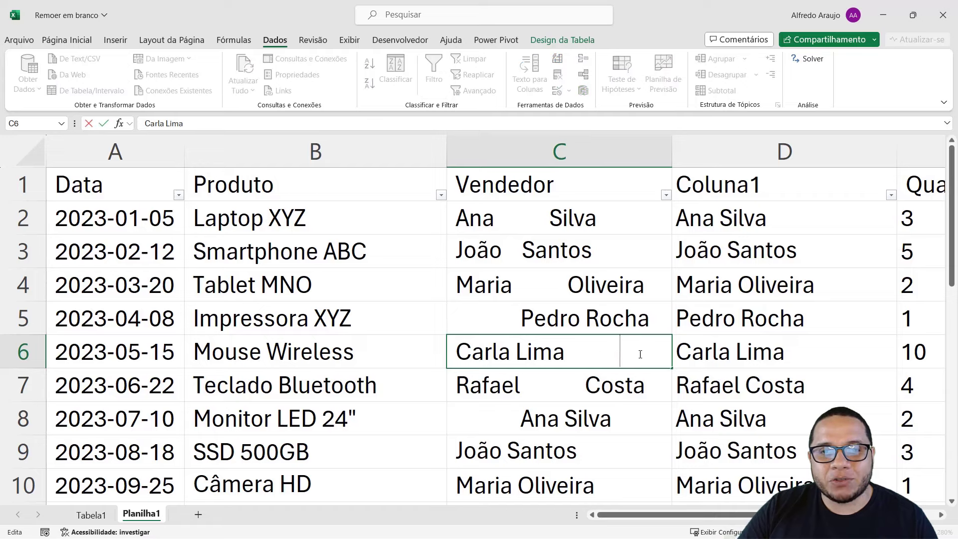
drag(639, 351, 566, 351)
key(Delete)
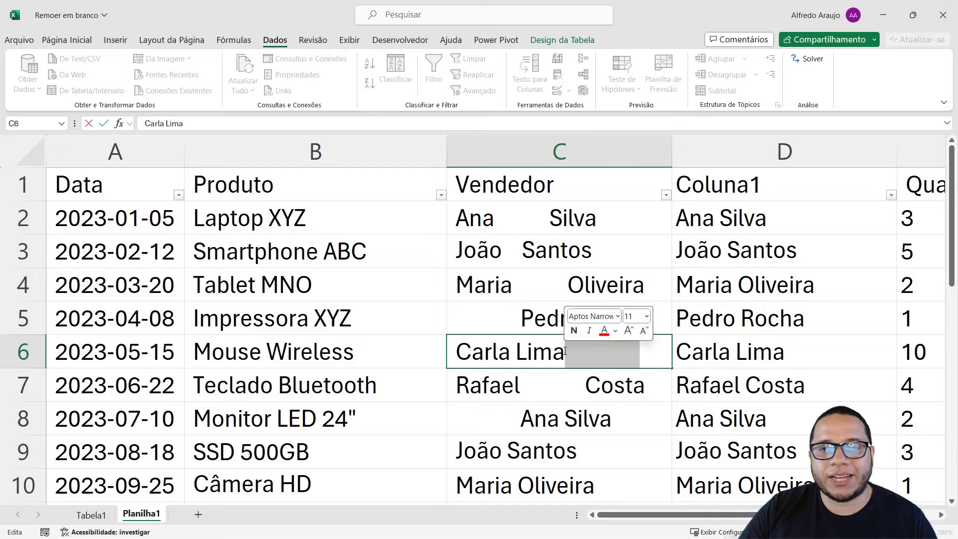
key(Return)
double_click(841, 351)
key(Return)
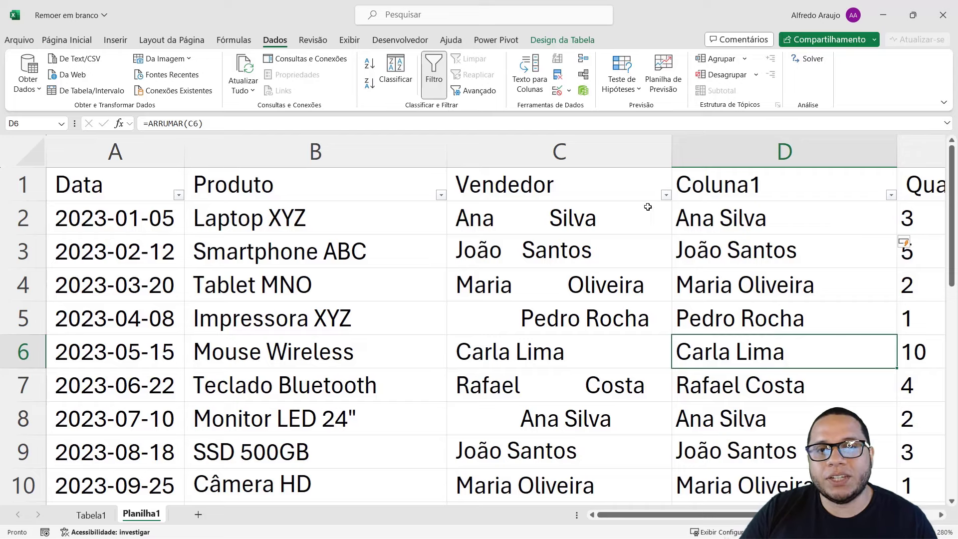
Step: Review the original names against the trimmed ones in column D and inspect the formula in D2
drag(587, 213, 593, 481)
drag(715, 224, 719, 452)
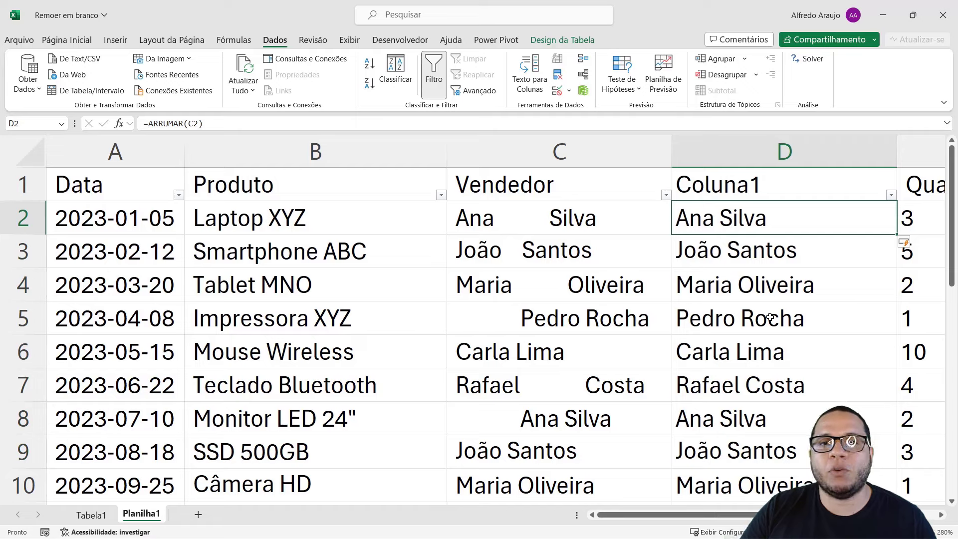
double_click(730, 213)
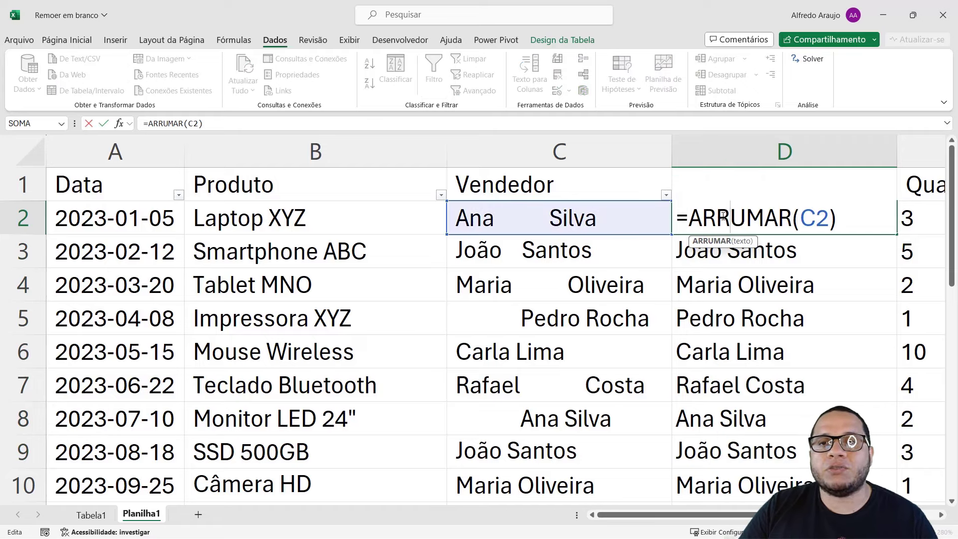
key(Escape)
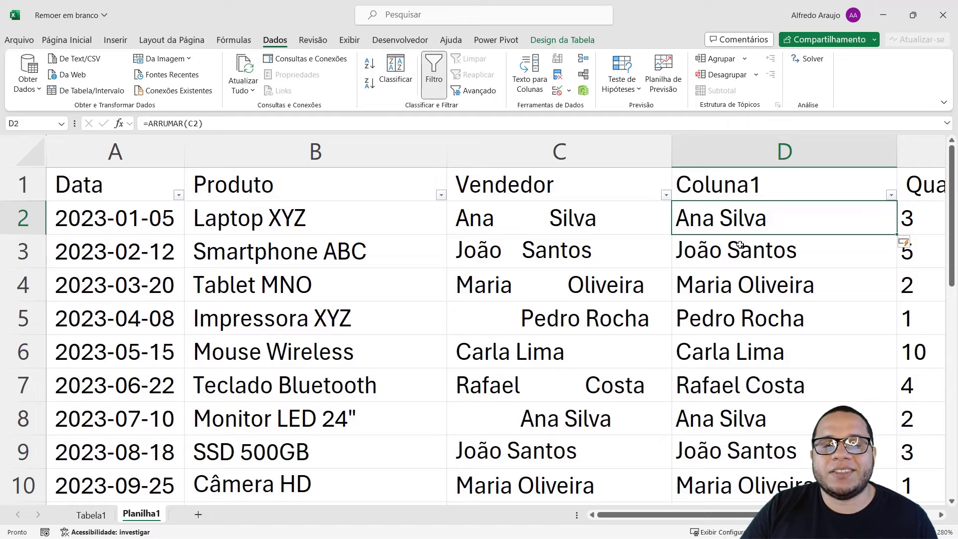
Step: Select the Produto column and open the Replace dialog, placed clear of the product names
click(281, 150)
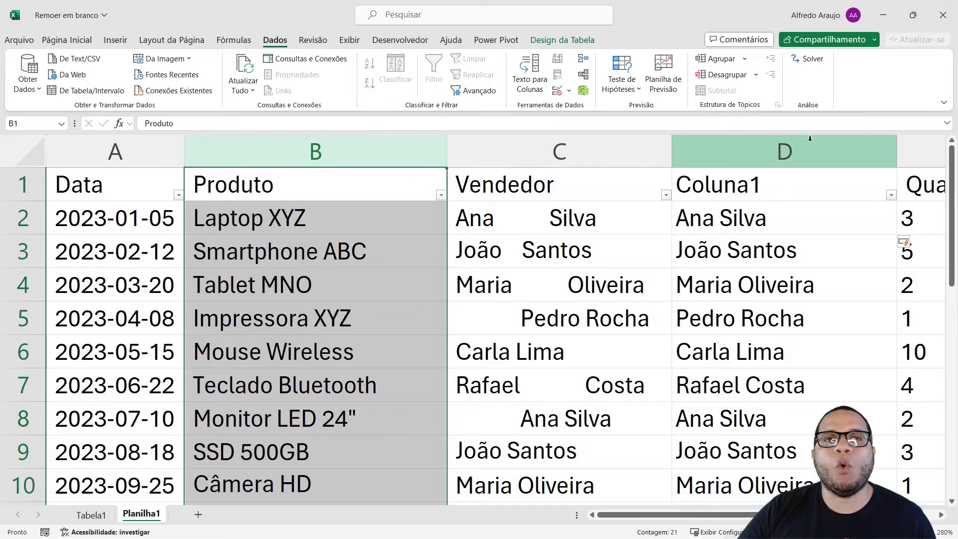
key(ctrl+l)
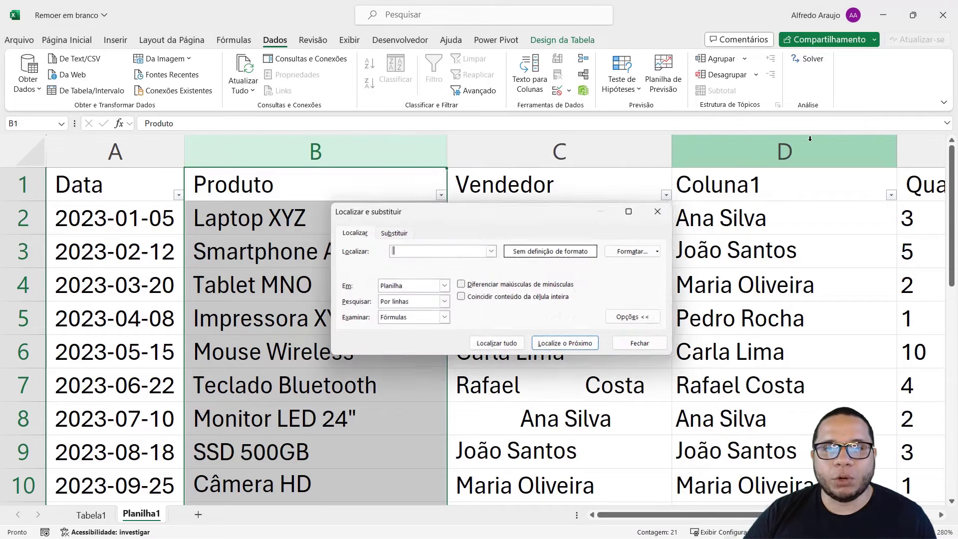
drag(520, 208, 501, 115)
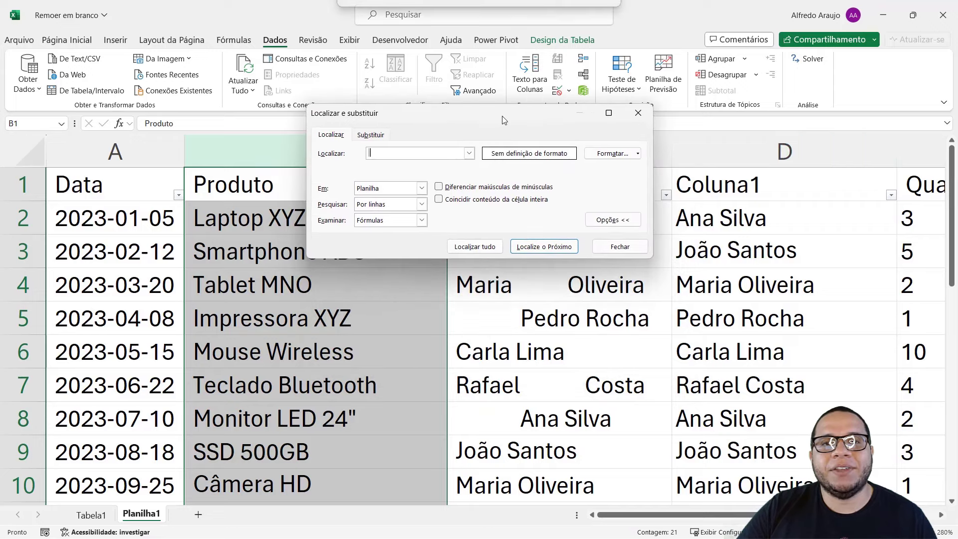
click(370, 140)
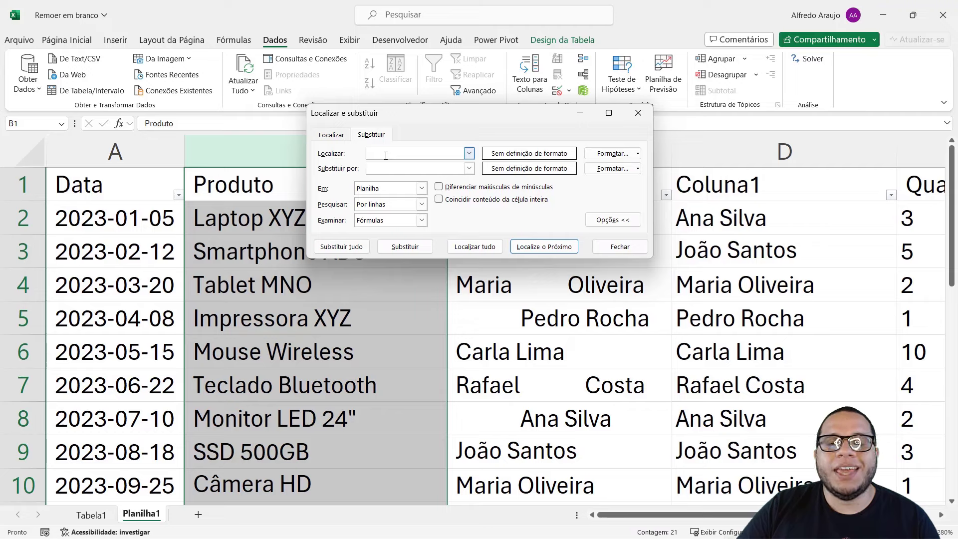
drag(448, 117, 578, 120)
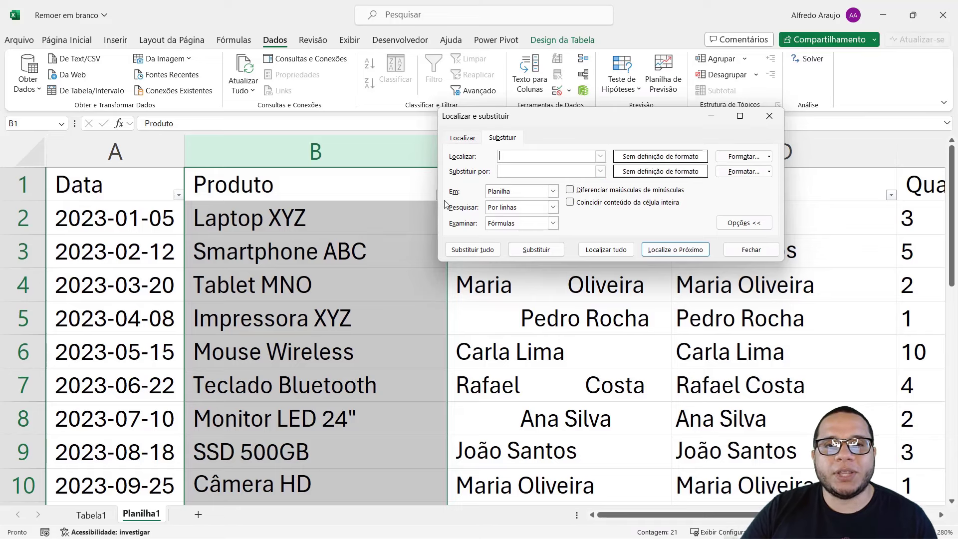
text(x)
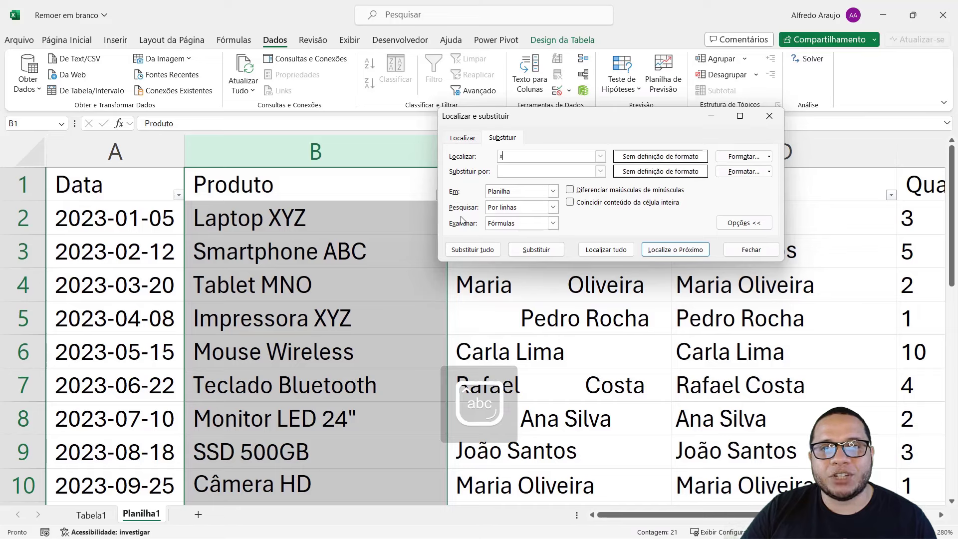
key(Caps_Lock)
text(X)
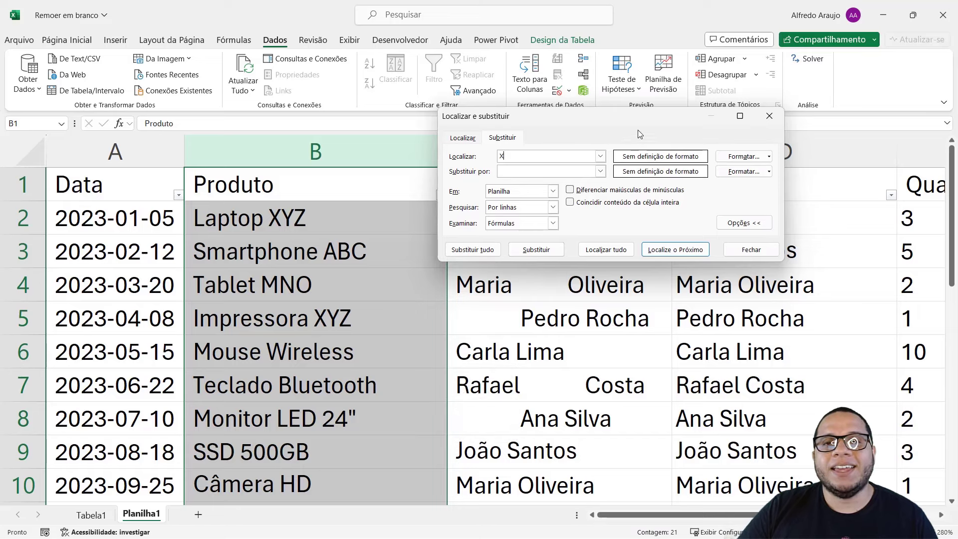
key(Tab)
text(Z)
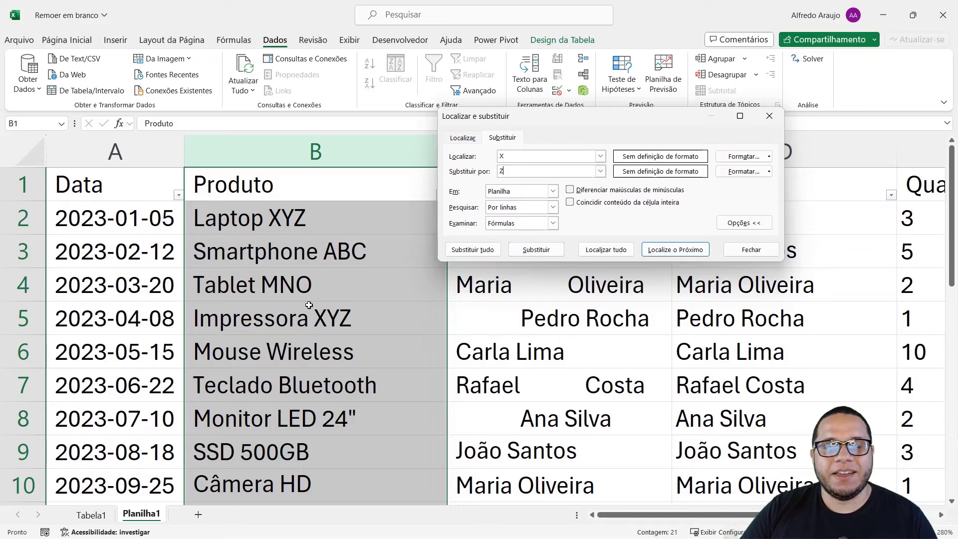
click(505, 156)
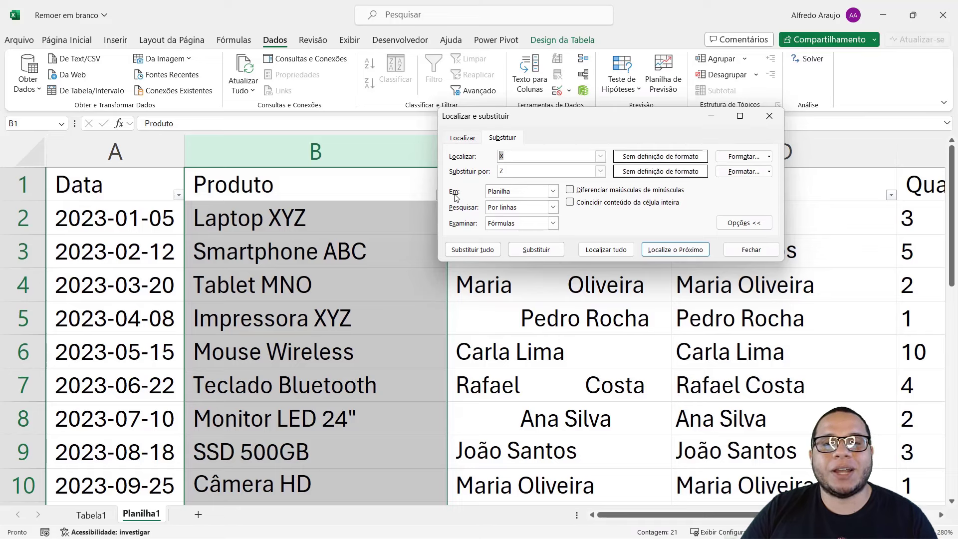
click(526, 158)
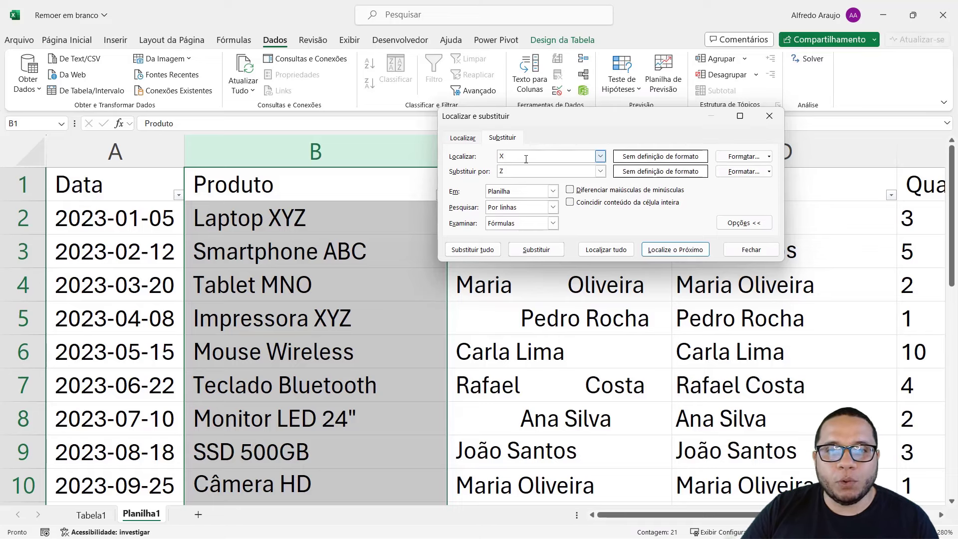
drag(526, 159, 473, 154)
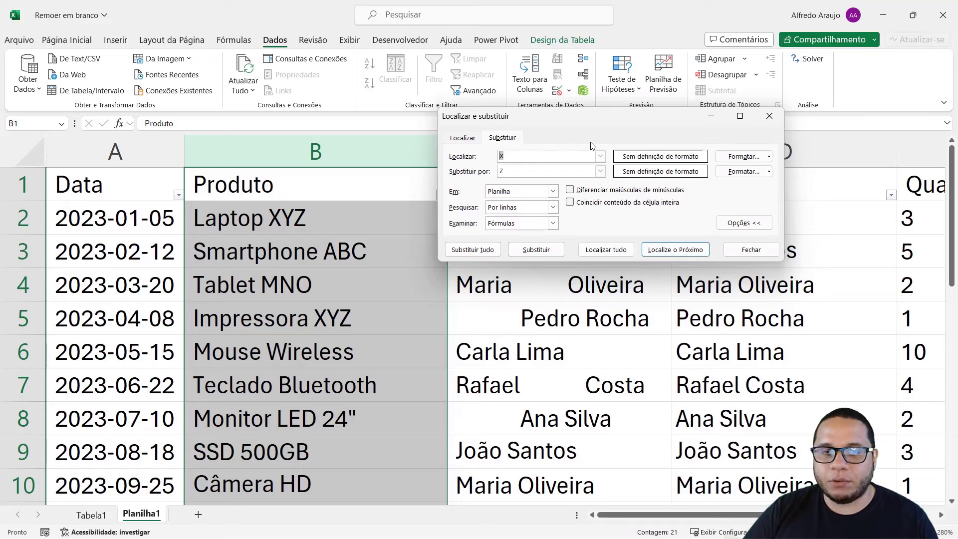
key(BackSpace)
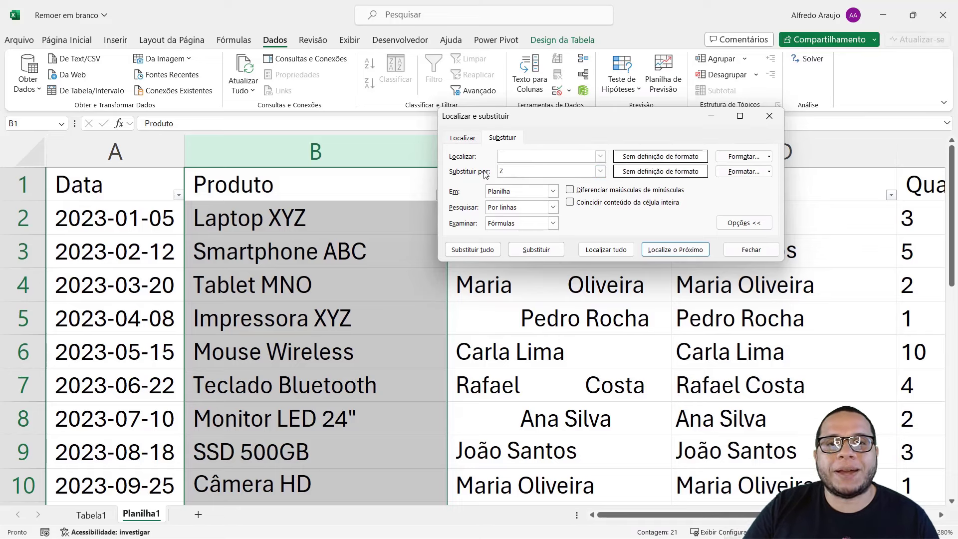
key(BackSpace)
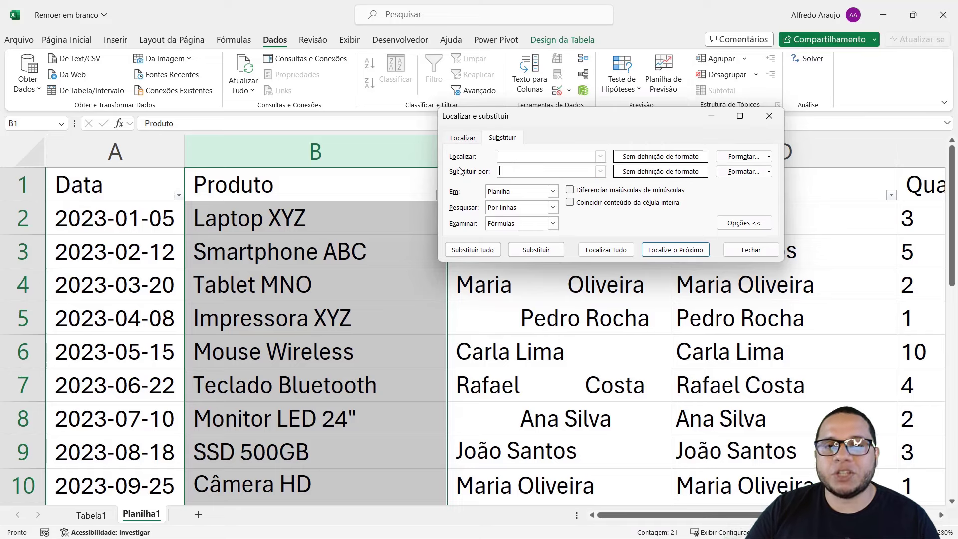
Step: Replace every single space in the Produto column with nothing, then close the Replace dialog
click(542, 158)
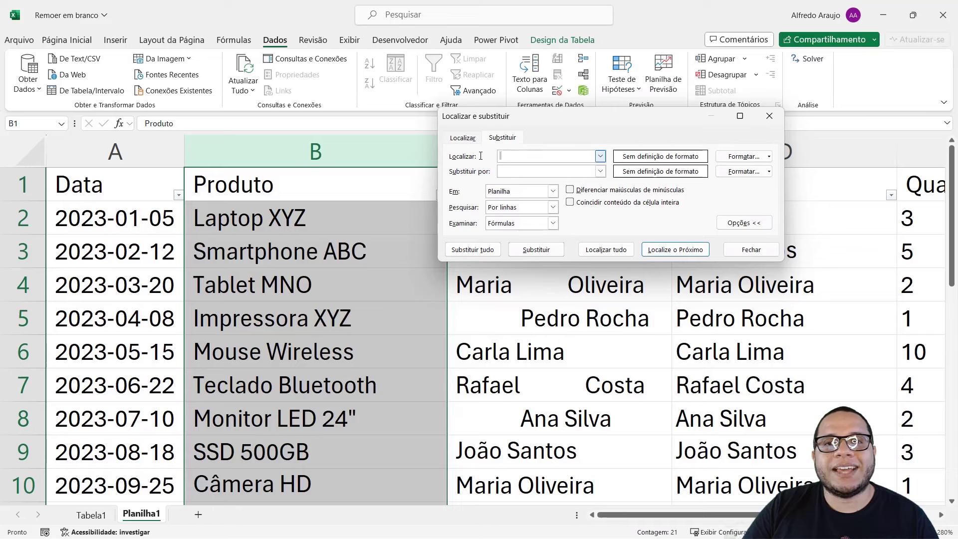
click(508, 172)
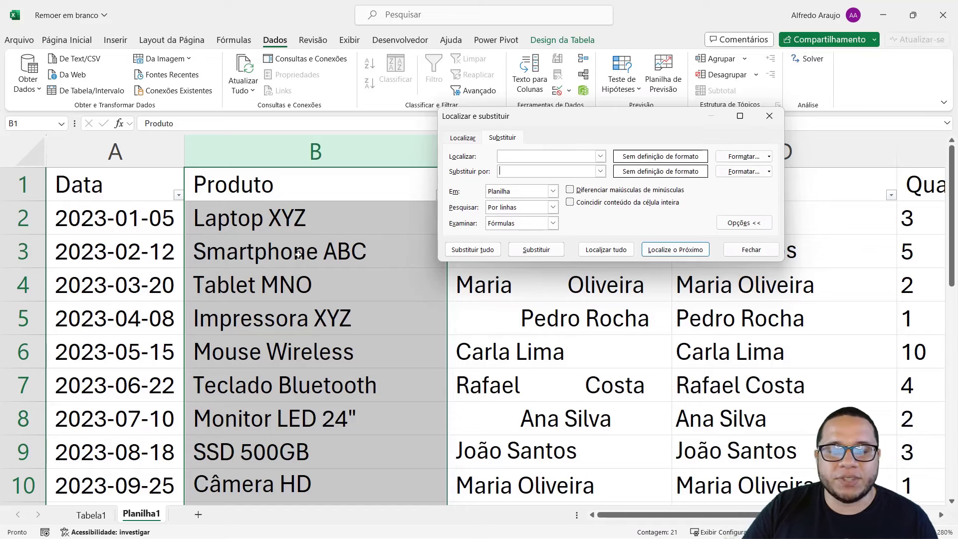
click(479, 251)
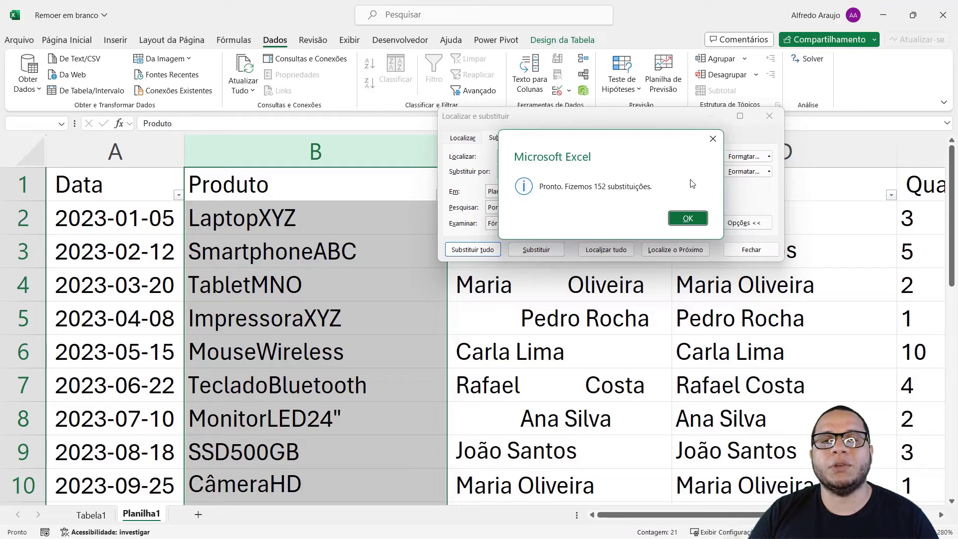
click(694, 217)
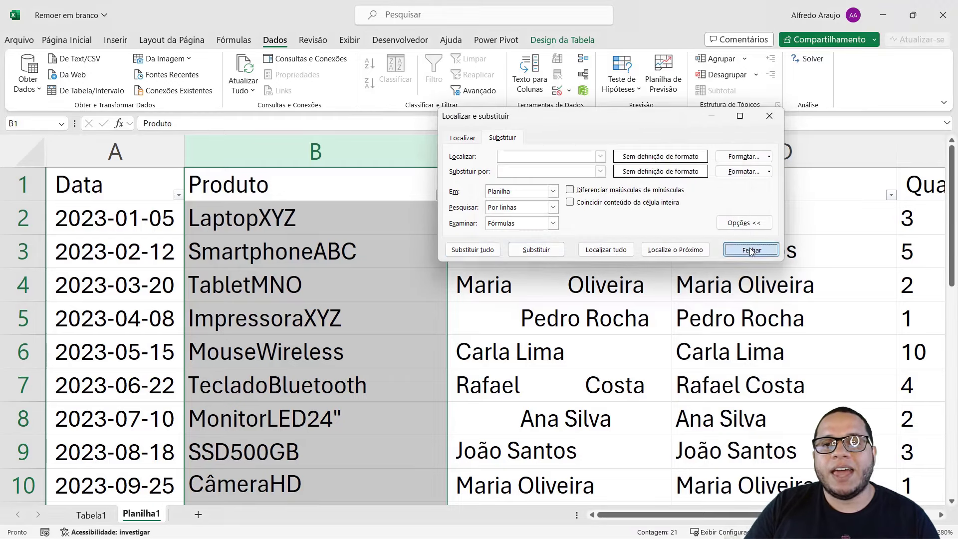
click(751, 250)
Step: Inspect the text of the product names in B2 and B3 for remaining spaces, leaving both cells unedited
click(358, 285)
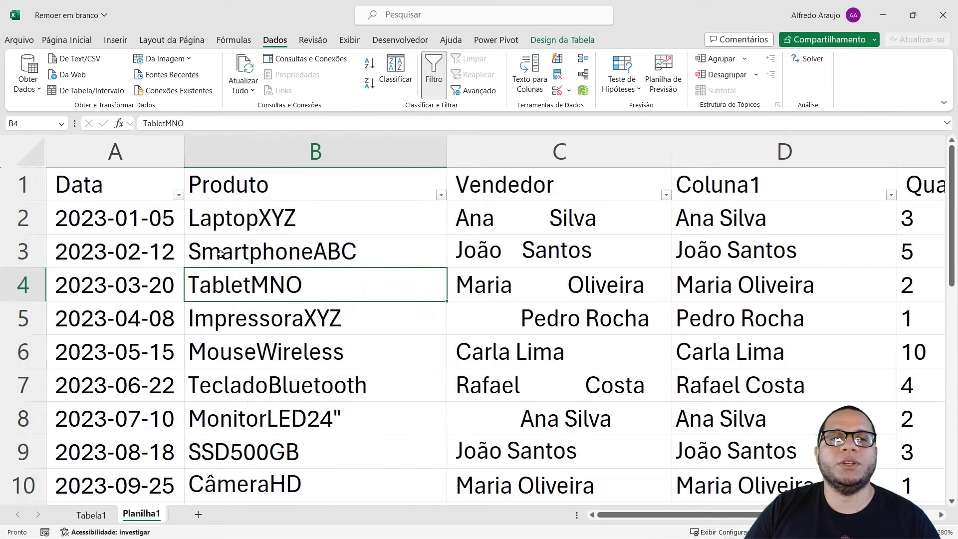
click(200, 218)
double_click(200, 219)
drag(200, 218, 301, 224)
click(248, 251)
double_click(248, 251)
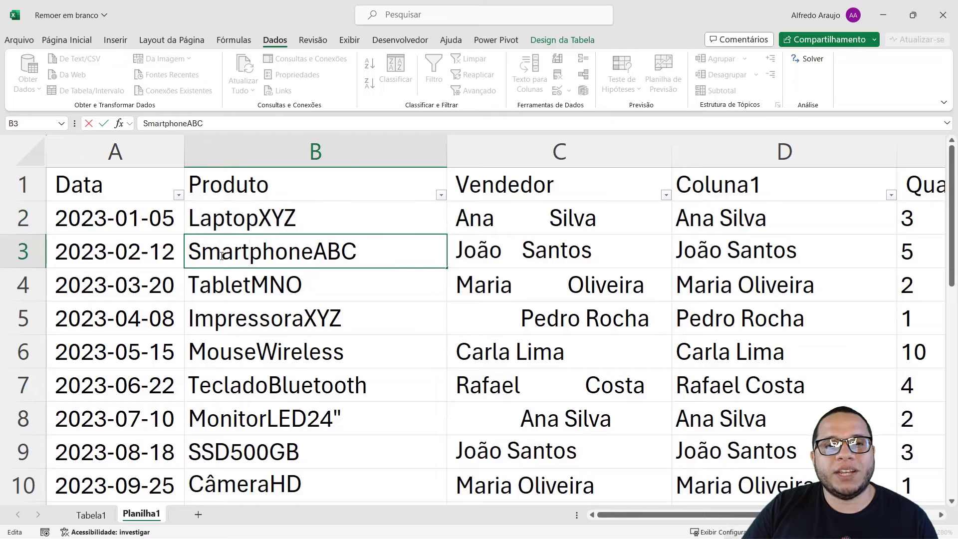
drag(221, 252, 378, 242)
key(Escape)
click(317, 299)
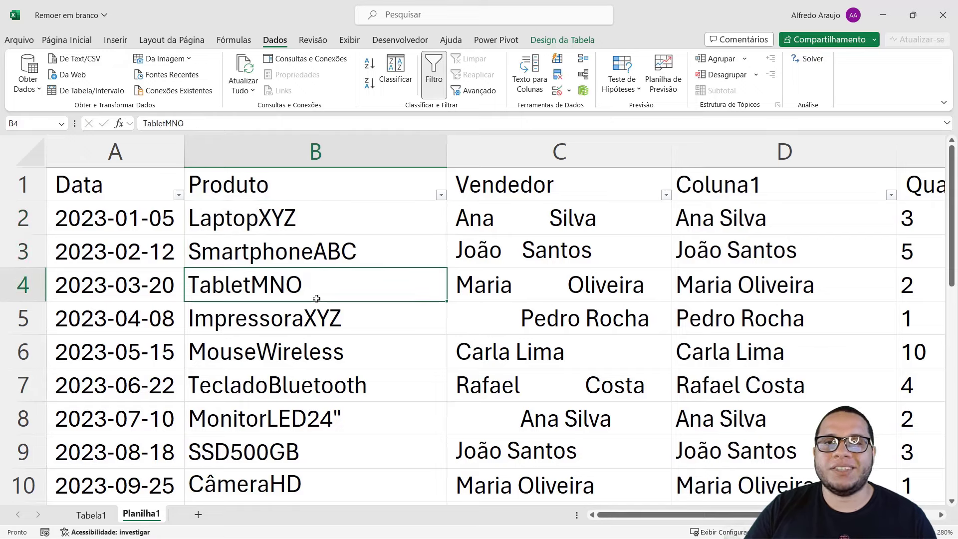